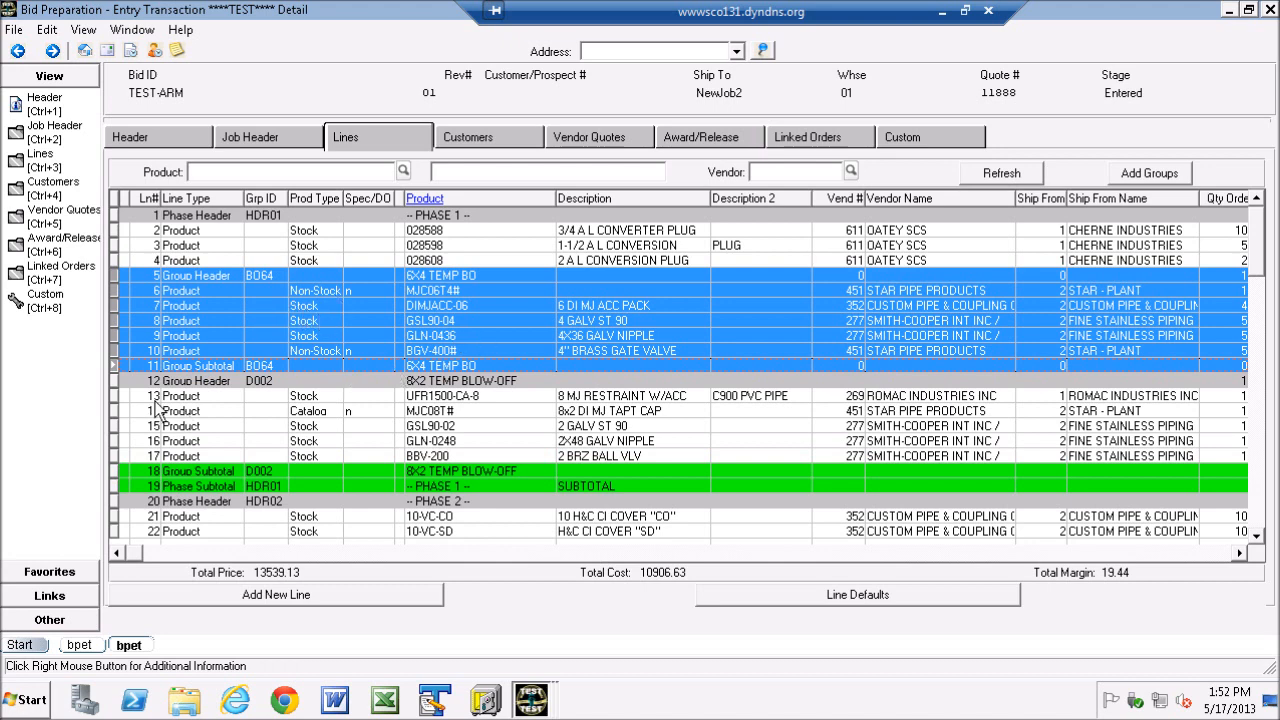
# - Start creating a group from bid lines 28, 30 to 34, 39 and 40
pyautogui.moveTo(1262, 260); pyautogui.dragTo(1262, 338)
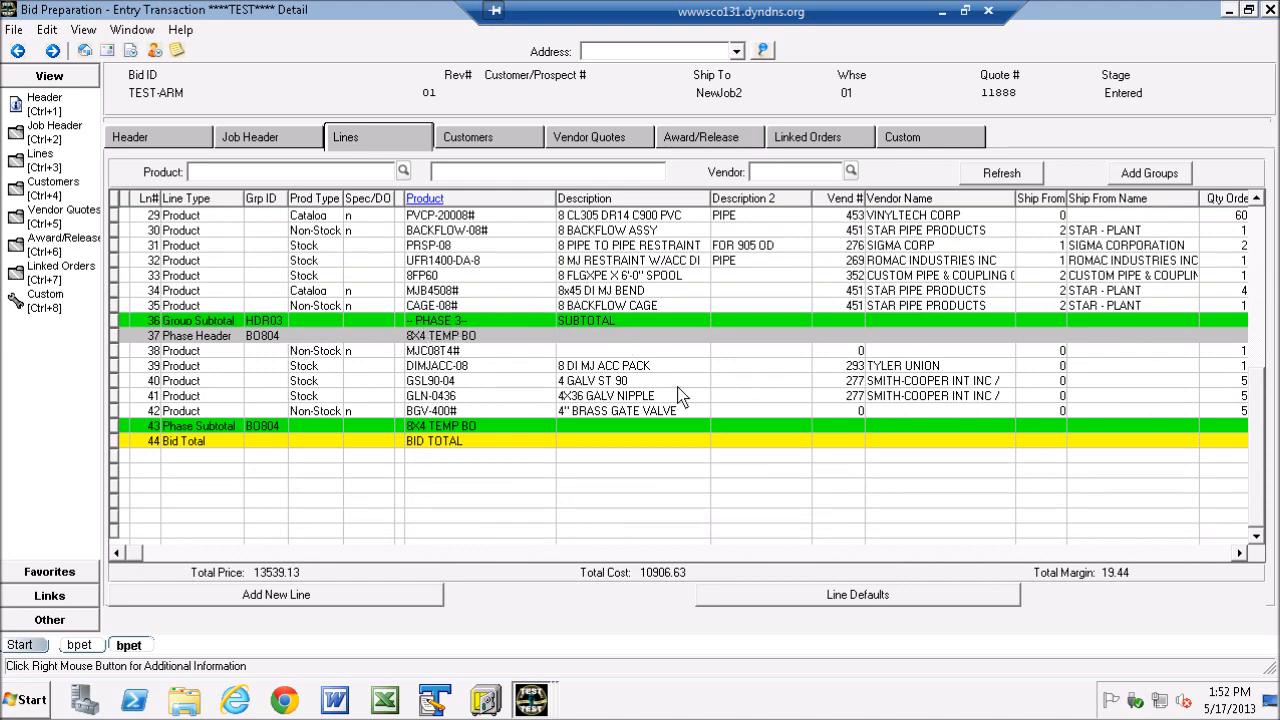
pyautogui.moveTo(1266, 425); pyautogui.dragTo(1267, 402)
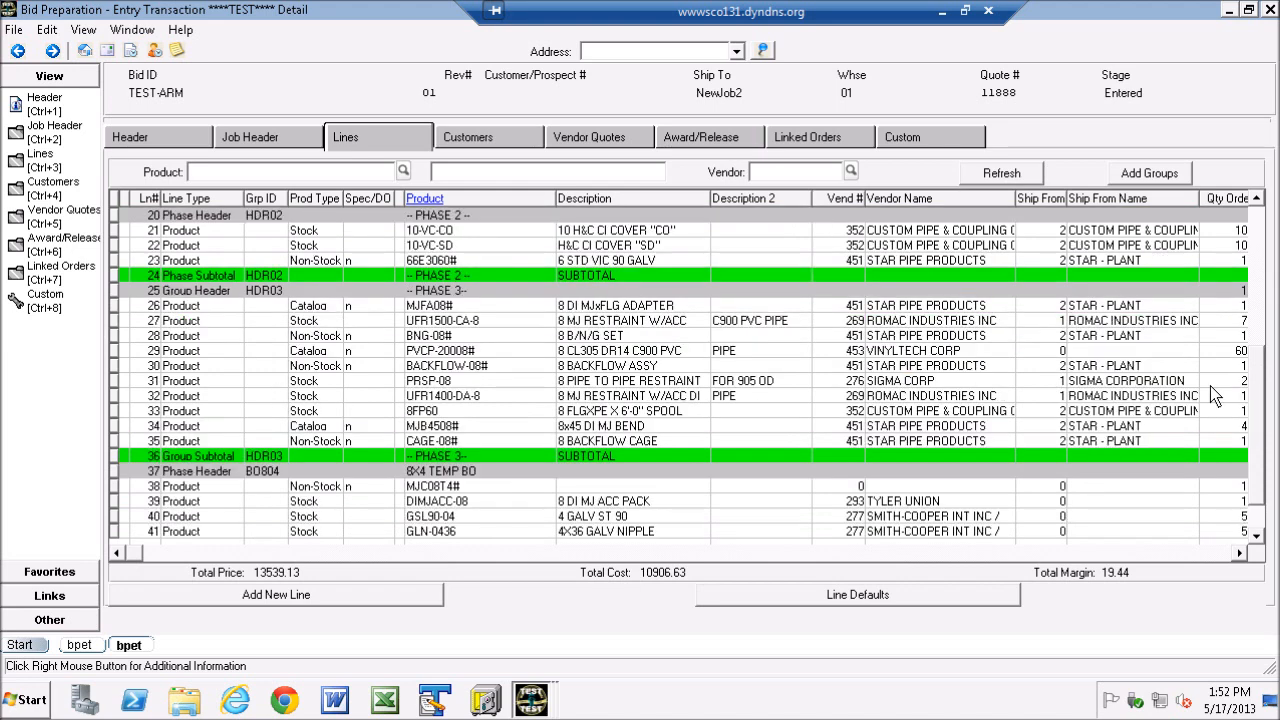
pyautogui.click(126, 340)
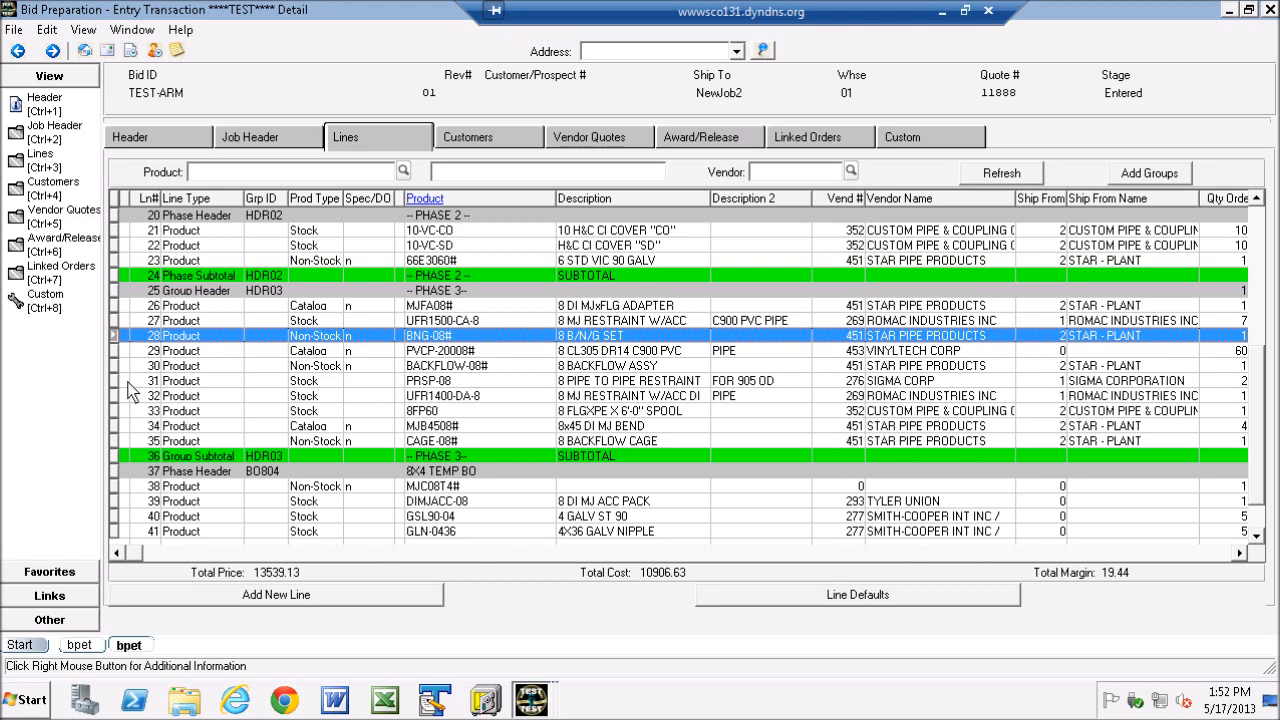
pyautogui.keyDown('ctrl'); pyautogui.click(122, 366); pyautogui.keyUp('ctrl')
pyautogui.keyDown('ctrl'); pyautogui.click(122, 381); pyautogui.keyUp('ctrl')
pyautogui.keyDown('ctrl'); pyautogui.click(120, 395); pyautogui.keyUp('ctrl')
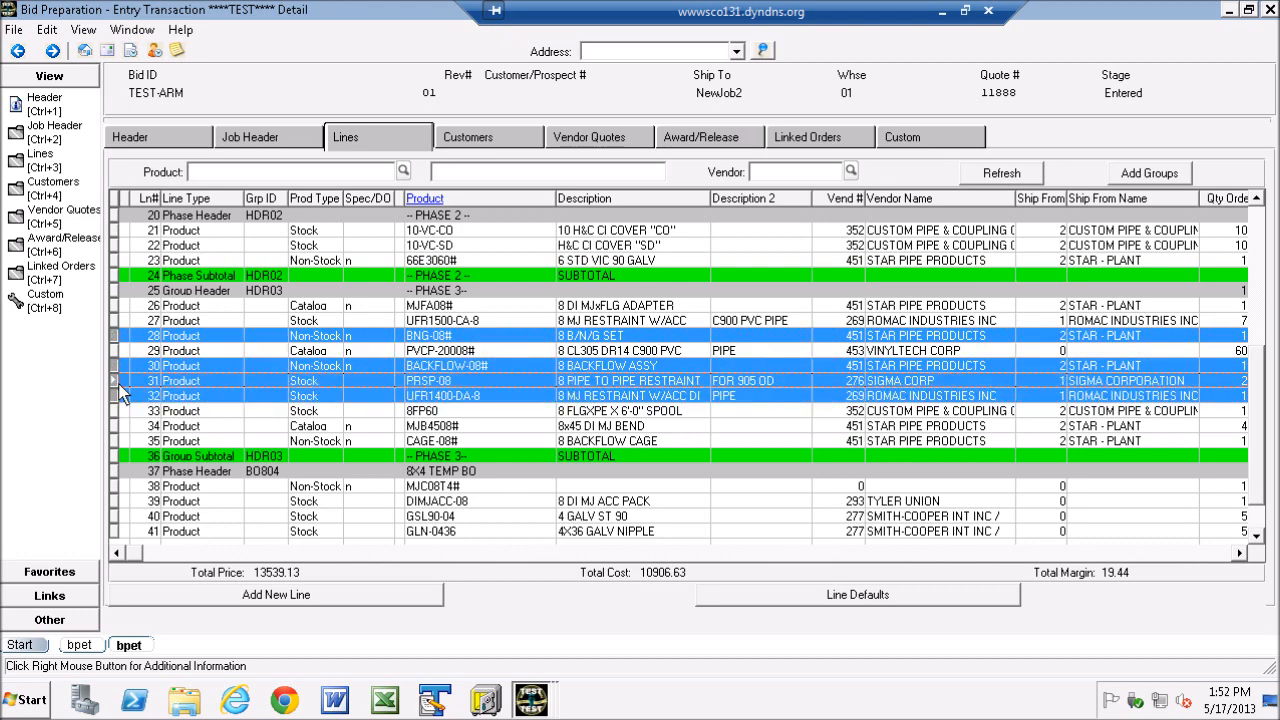
pyautogui.keyDown('ctrl'); pyautogui.click(122, 410); pyautogui.keyUp('ctrl')
pyautogui.keyDown('ctrl'); pyautogui.click(124, 425); pyautogui.keyUp('ctrl')
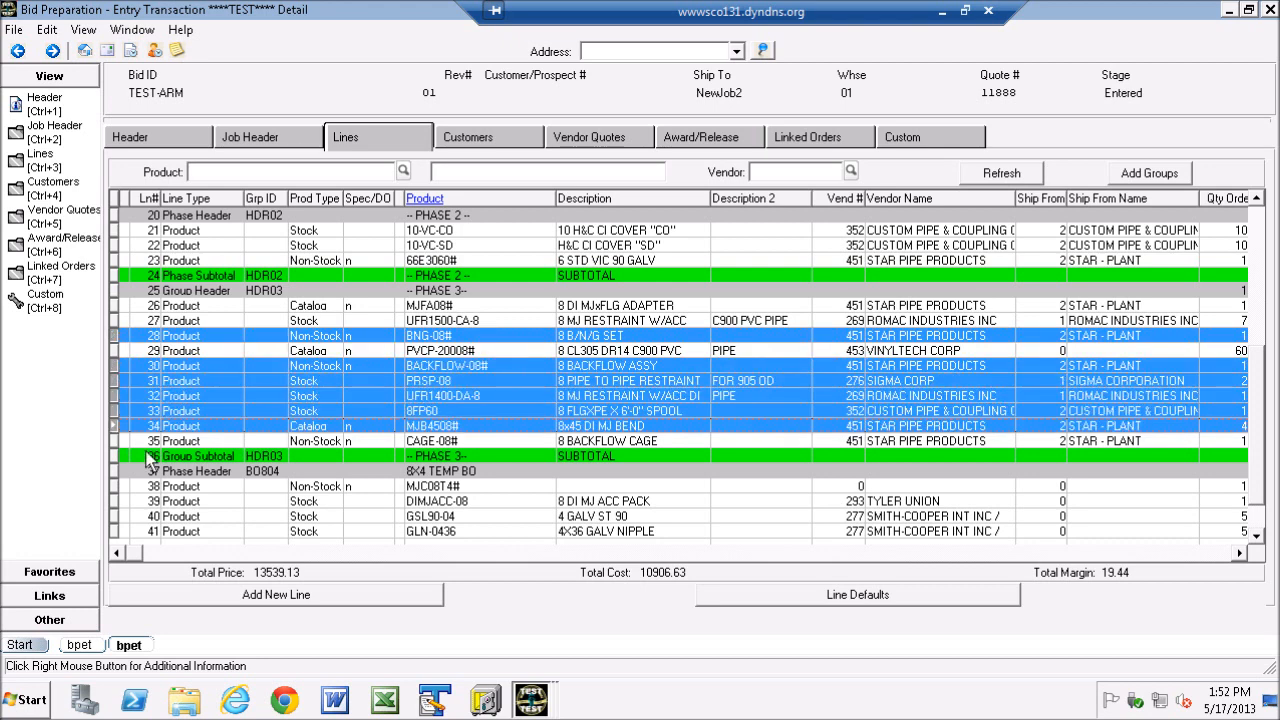
pyautogui.keyDown('ctrl'); pyautogui.click(124, 501); pyautogui.keyUp('ctrl')
pyautogui.keyDown('ctrl'); pyautogui.click(120, 516); pyautogui.keyUp('ctrl')
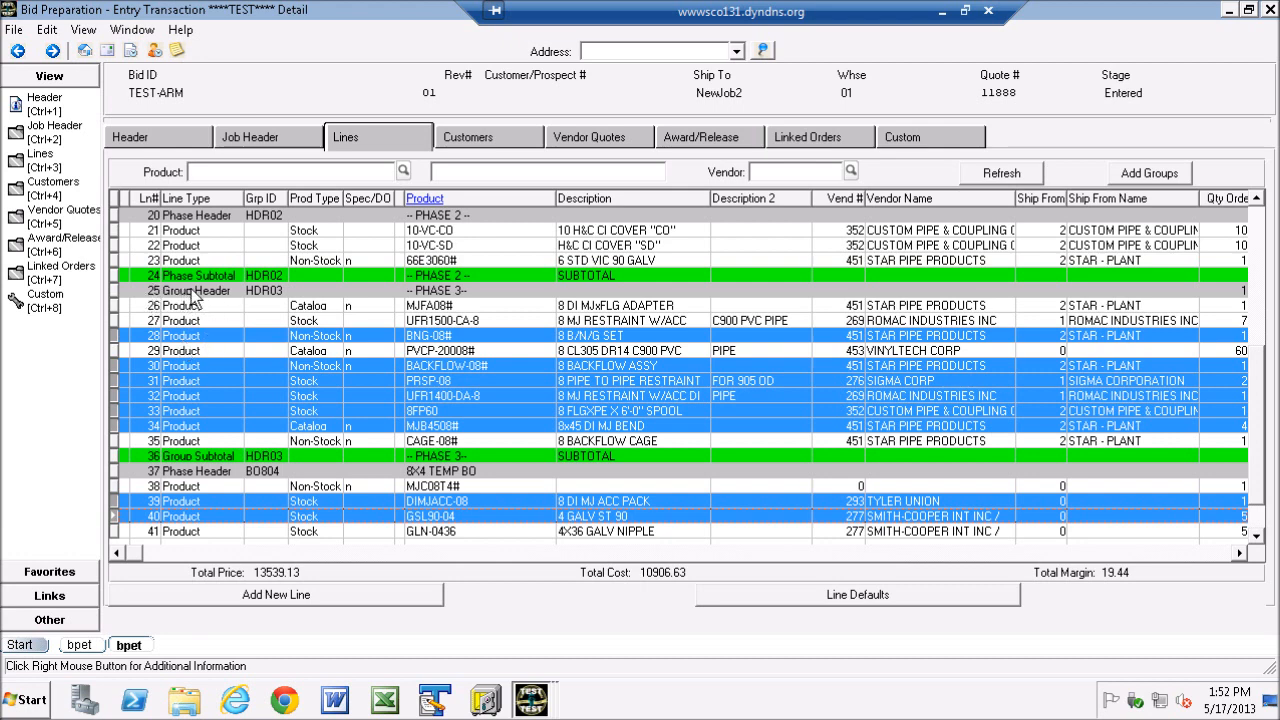
pyautogui.rightClick(443, 370)
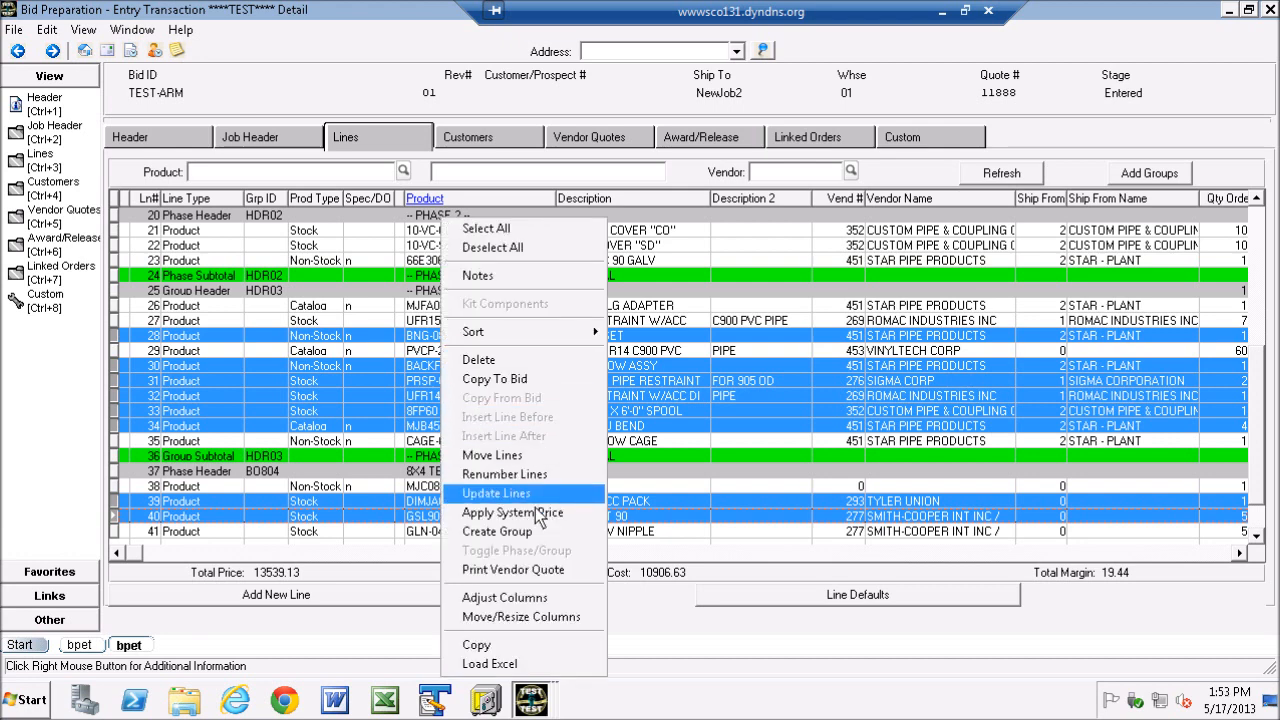
pyautogui.click(507, 531)
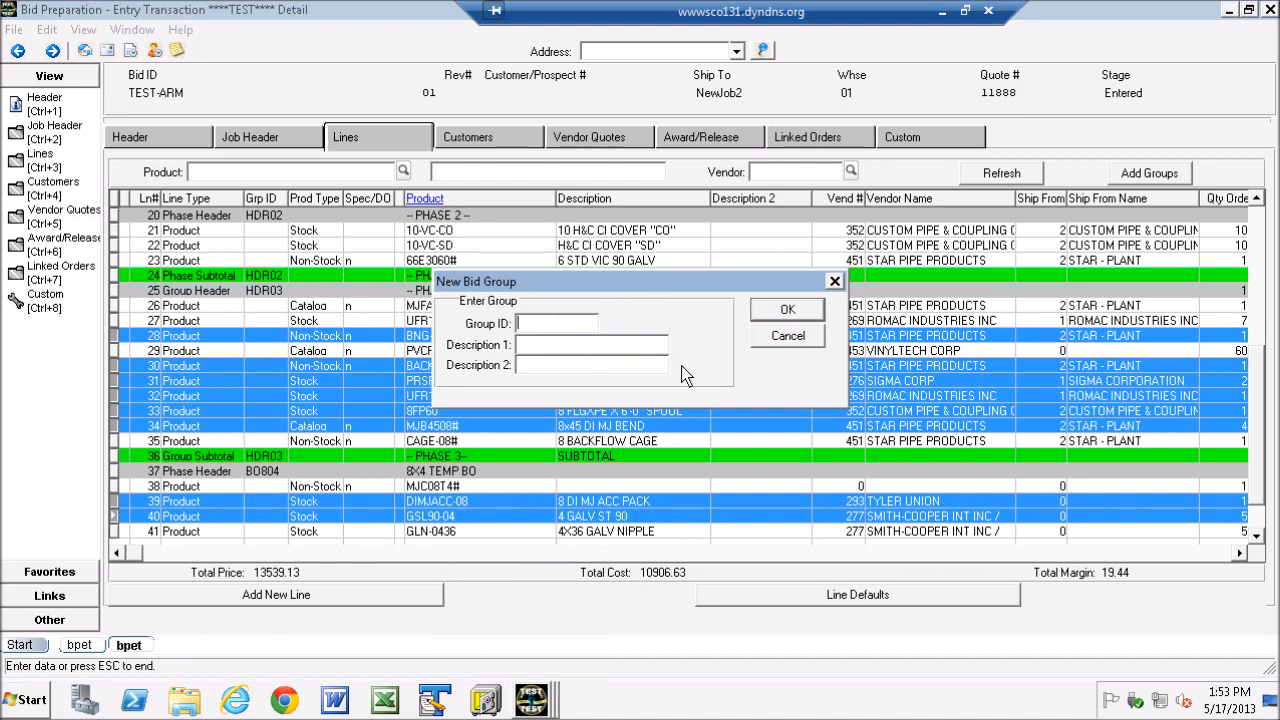
# - Create the bid group with ID ARMqwksfk, first description asdjijf and second description jmdsafijadfsokm
pyautogui.write('ARMqwksfk')
pyautogui.press('Tab')
pyautogui.write('asdjjjf')
pyautogui.press('Tab')
pyautogui.write('jmdsafijadfsokm')
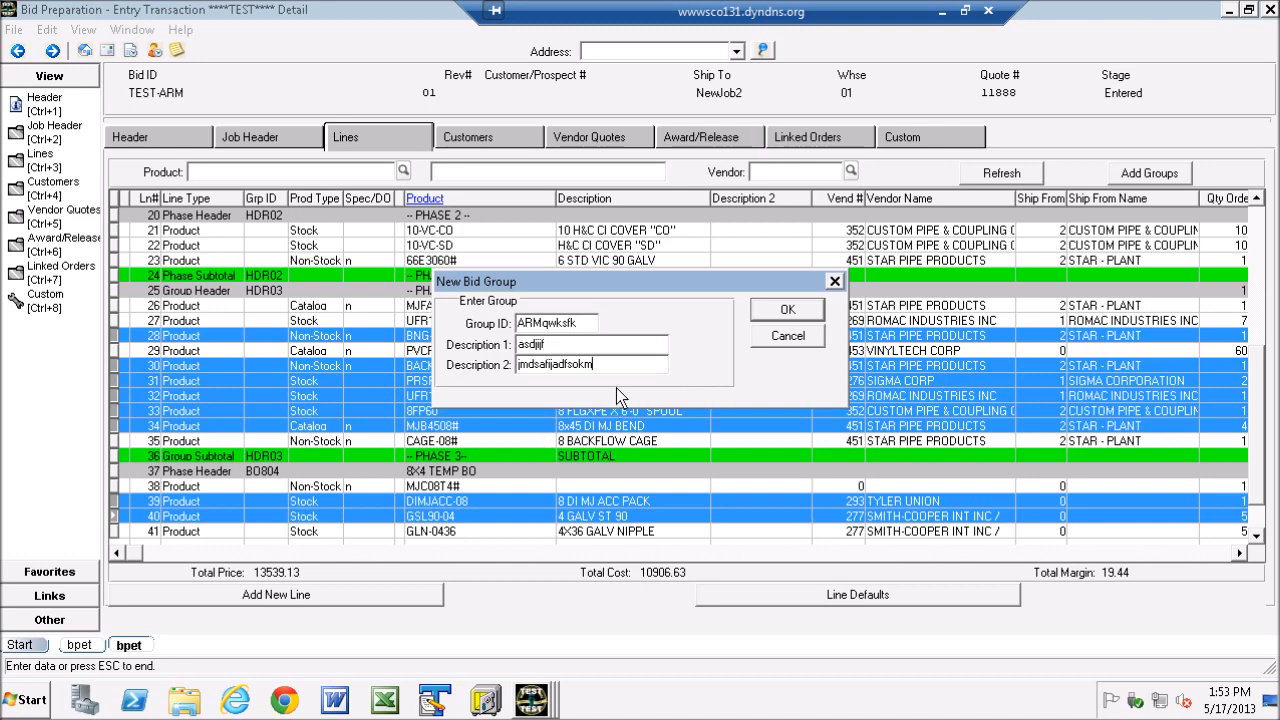
pyautogui.click(789, 310)
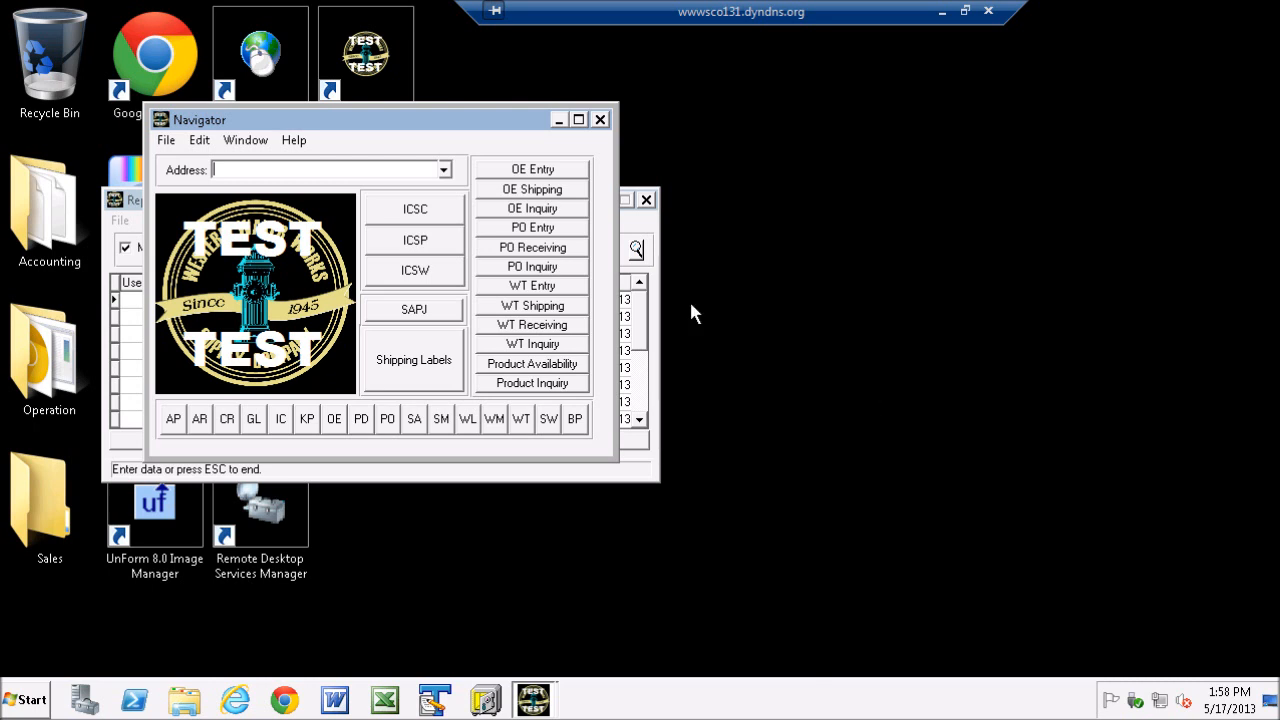
# - Open BP Setup Item Components and load the components of group ARMqwksfk
pyautogui.click(577, 421)
pyautogui.moveTo(624, 433)
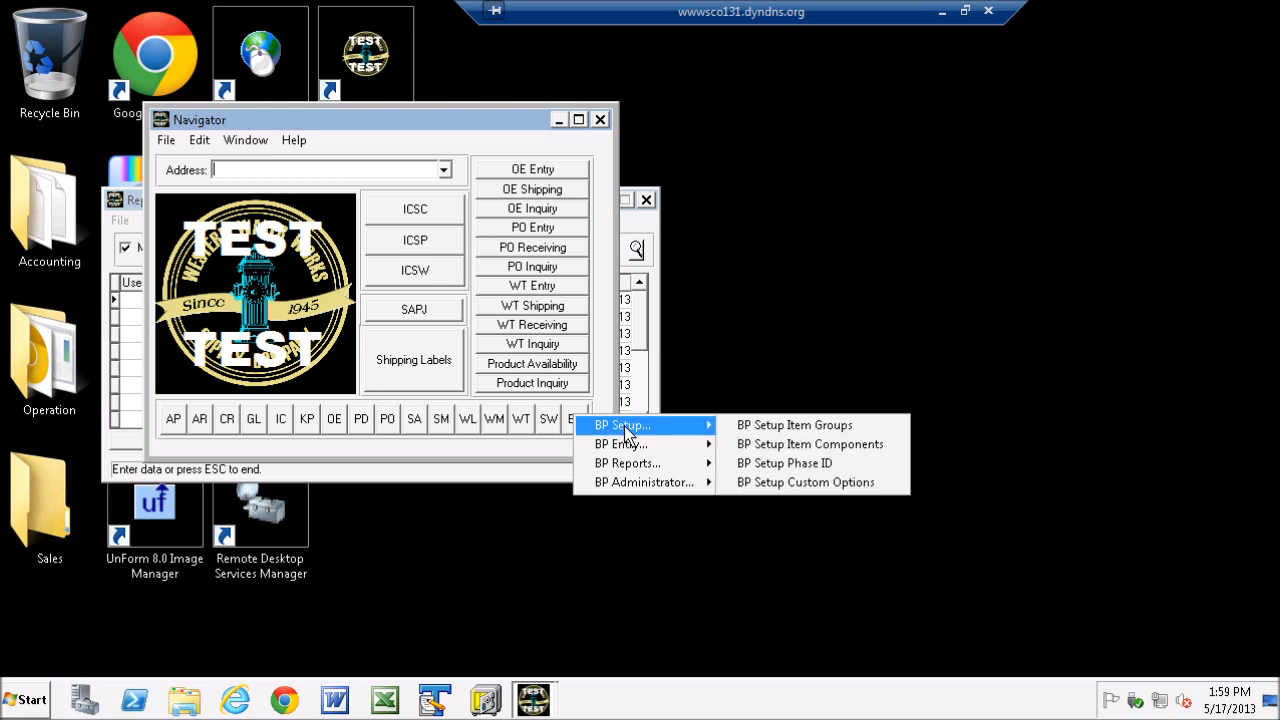
pyautogui.click(812, 445)
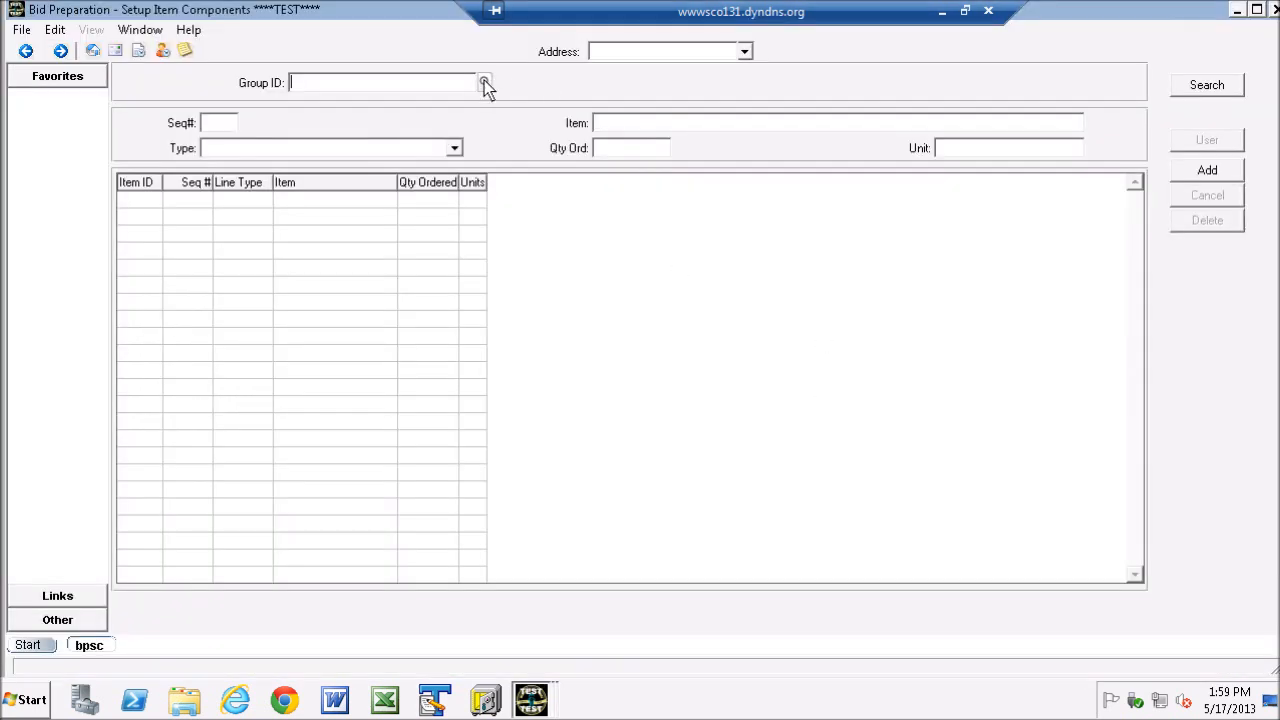
pyautogui.click(484, 83)
pyautogui.click(560, 487)
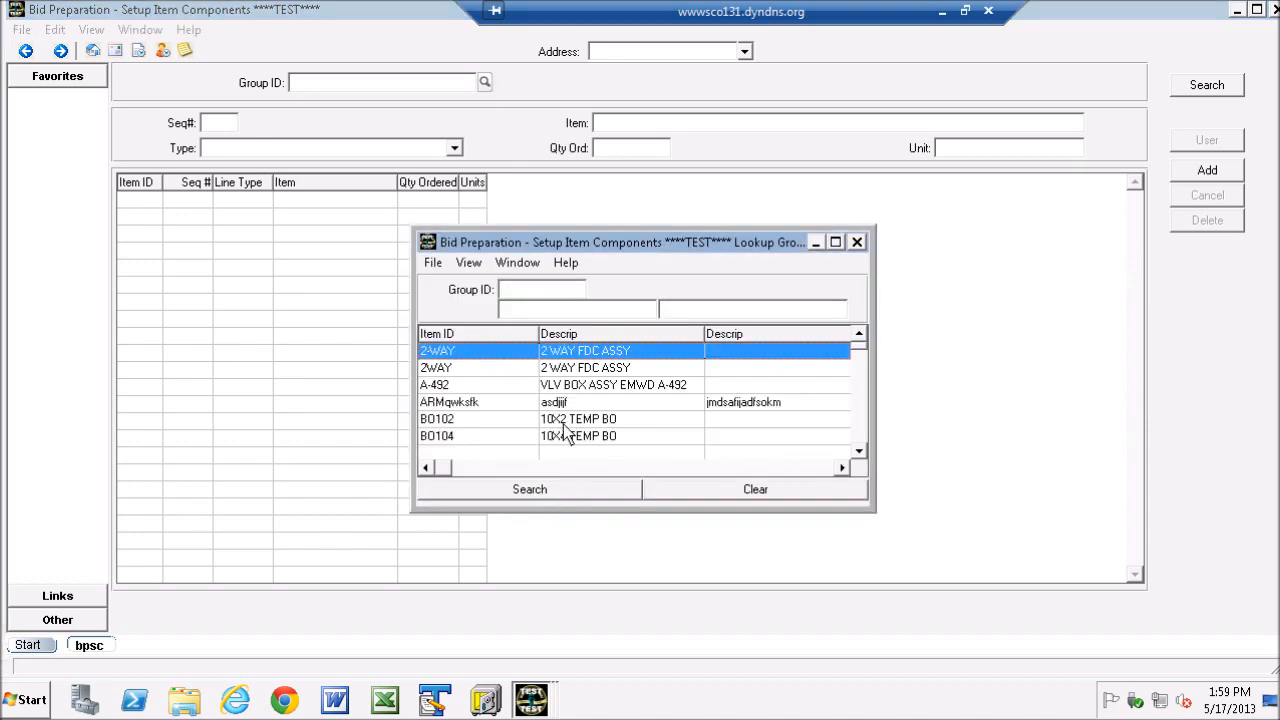
pyautogui.click(452, 404)
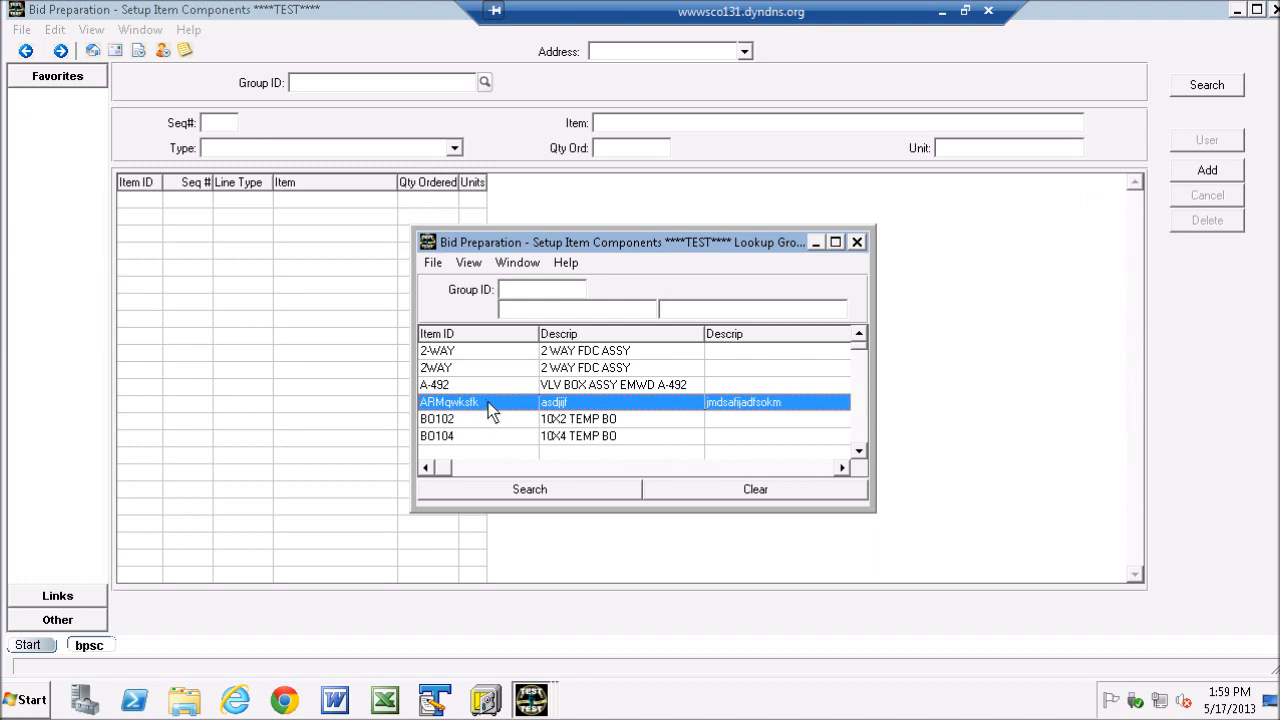
pyautogui.doubleClick(488, 402)
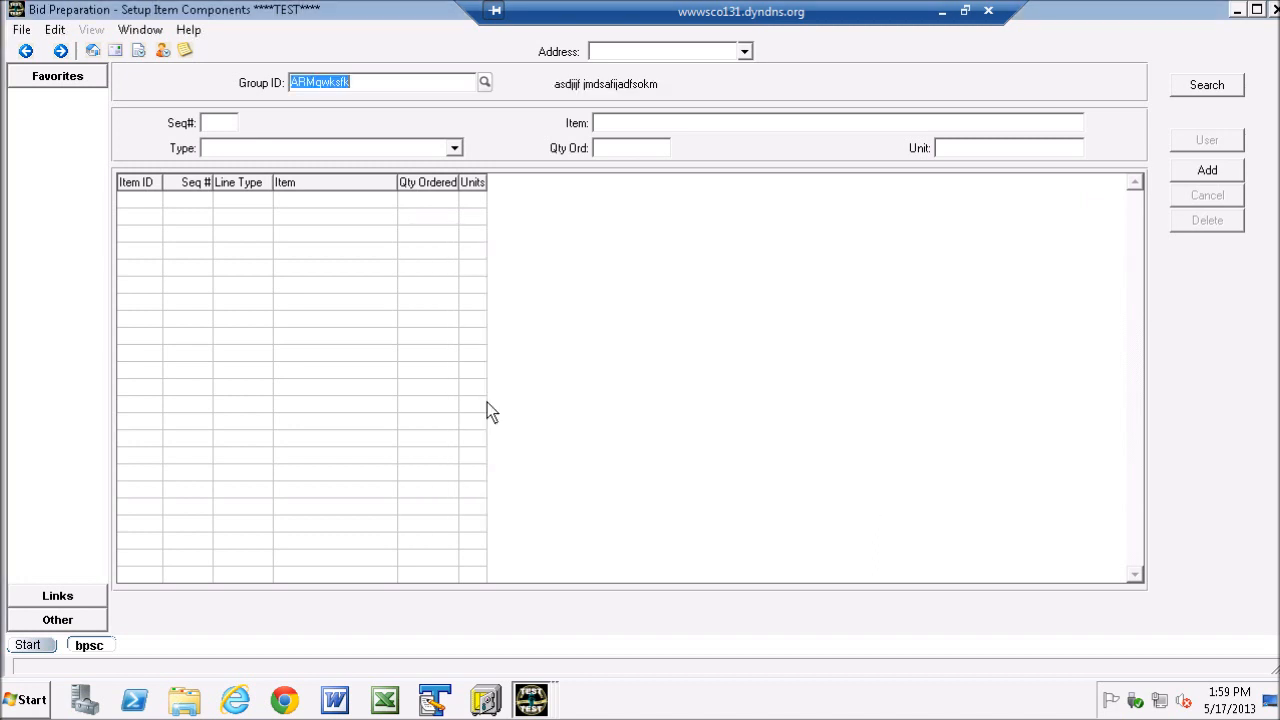
pyautogui.click(1218, 86)
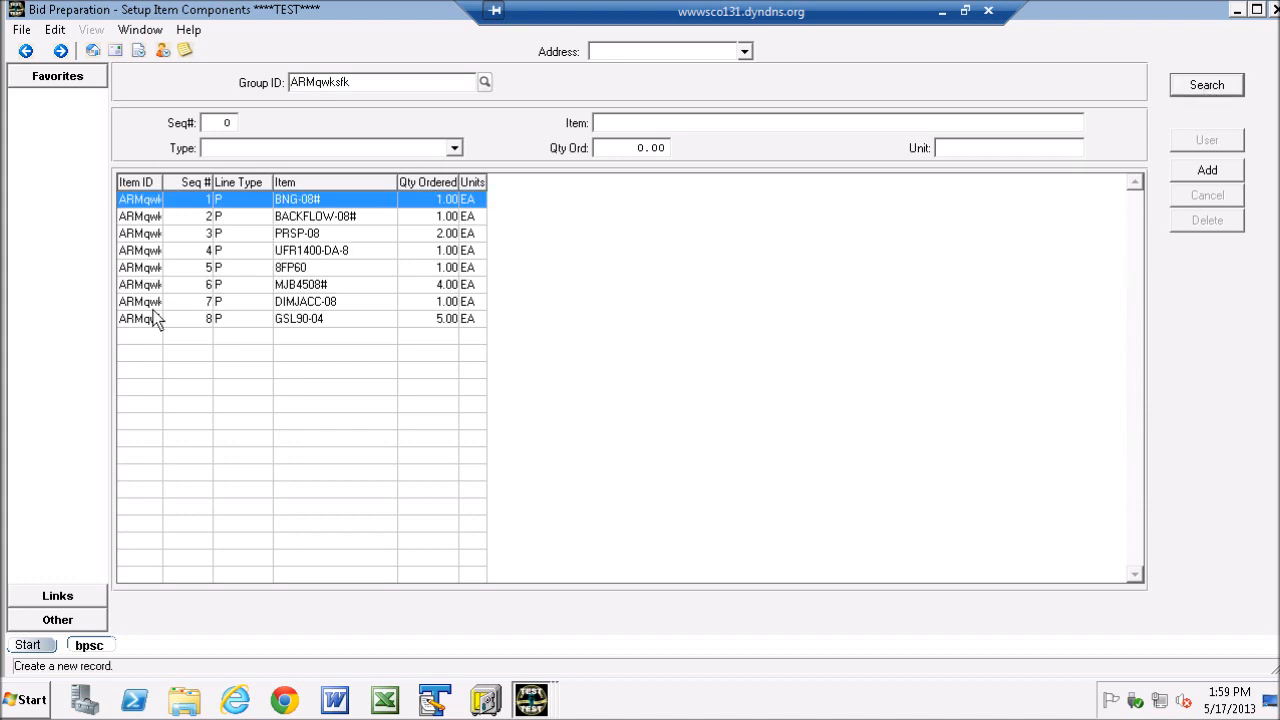
# - Review the details of the group's components 2 to 8 one by one
pyautogui.click(230, 216)
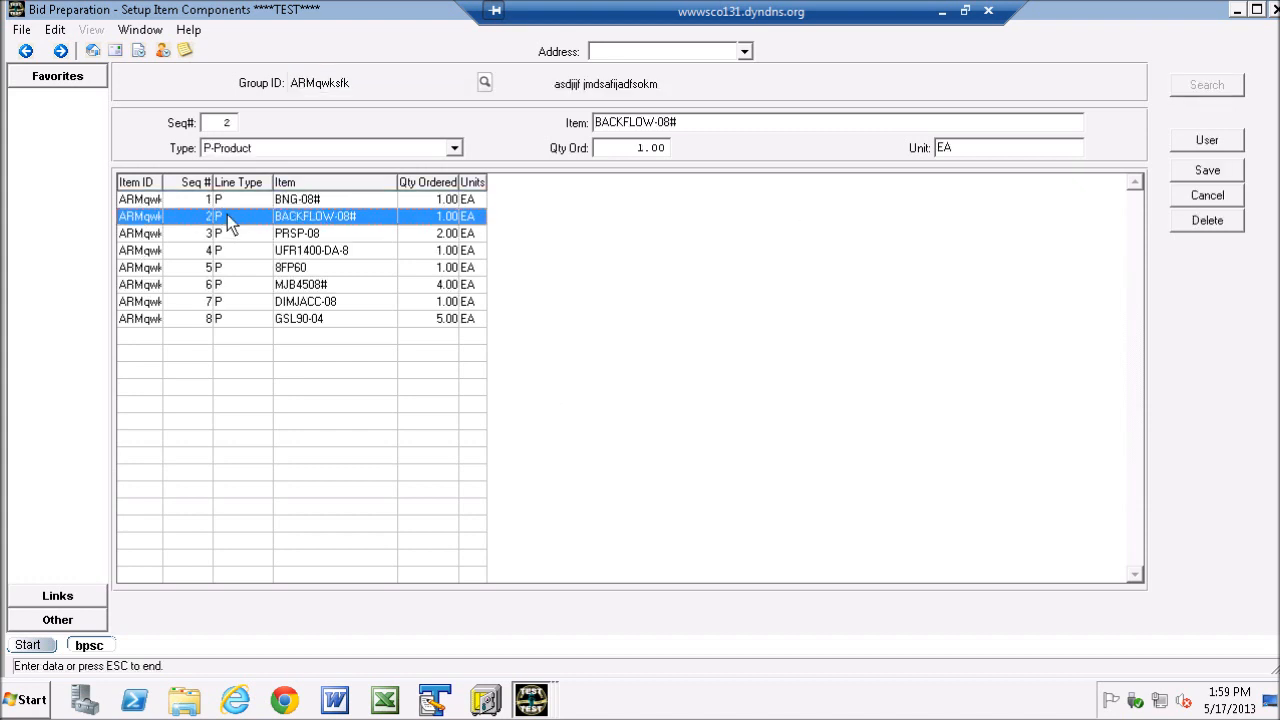
pyautogui.click(231, 232)
pyautogui.click(236, 250)
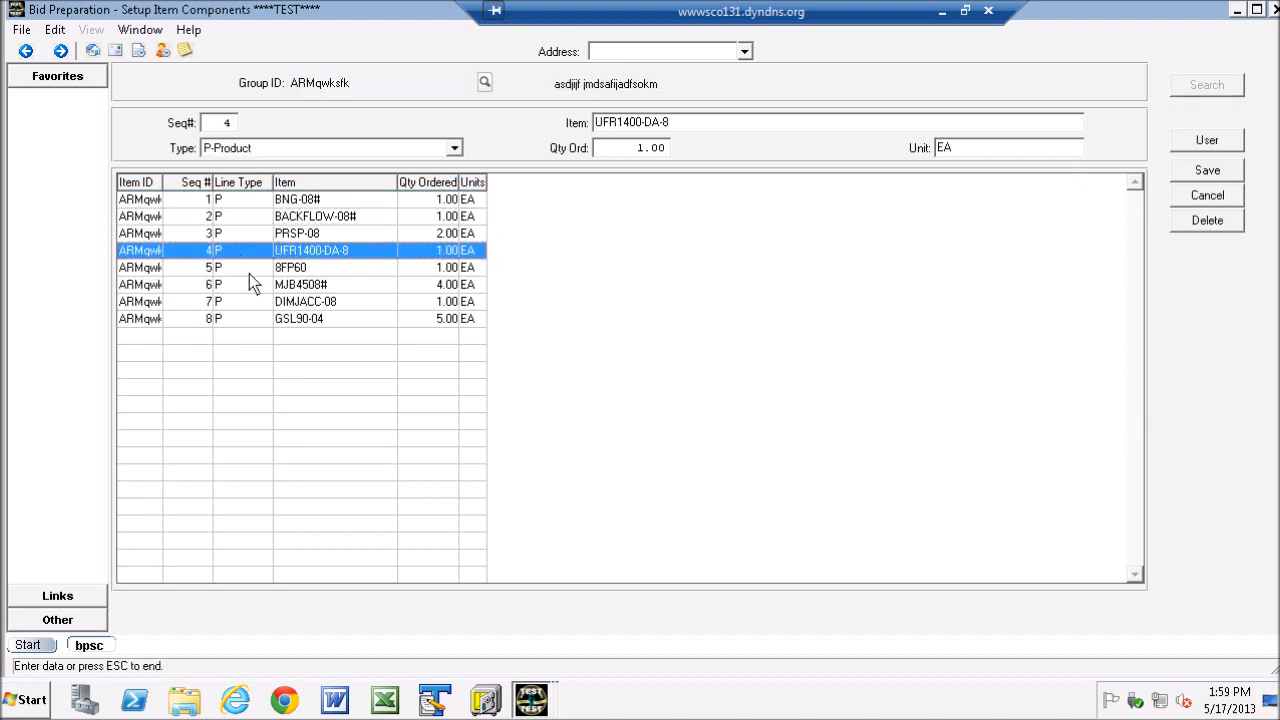
pyautogui.click(239, 268)
pyautogui.click(240, 284)
pyautogui.click(239, 301)
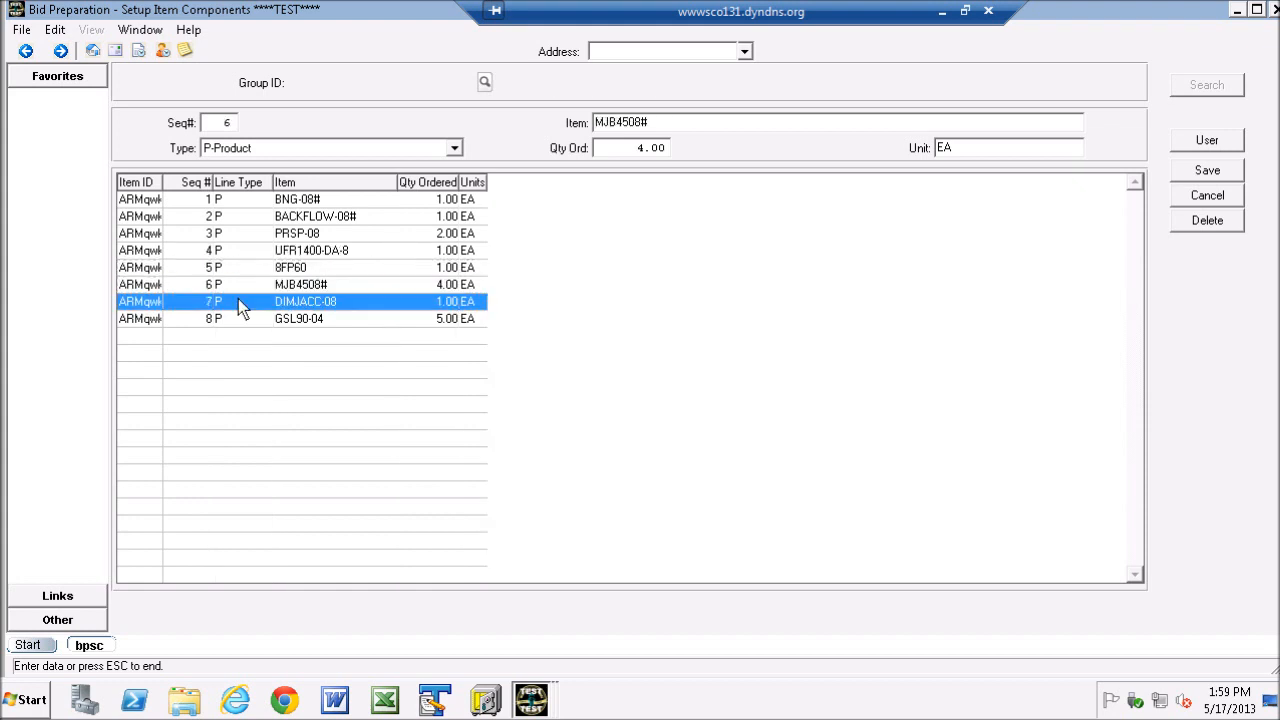
pyautogui.click(238, 318)
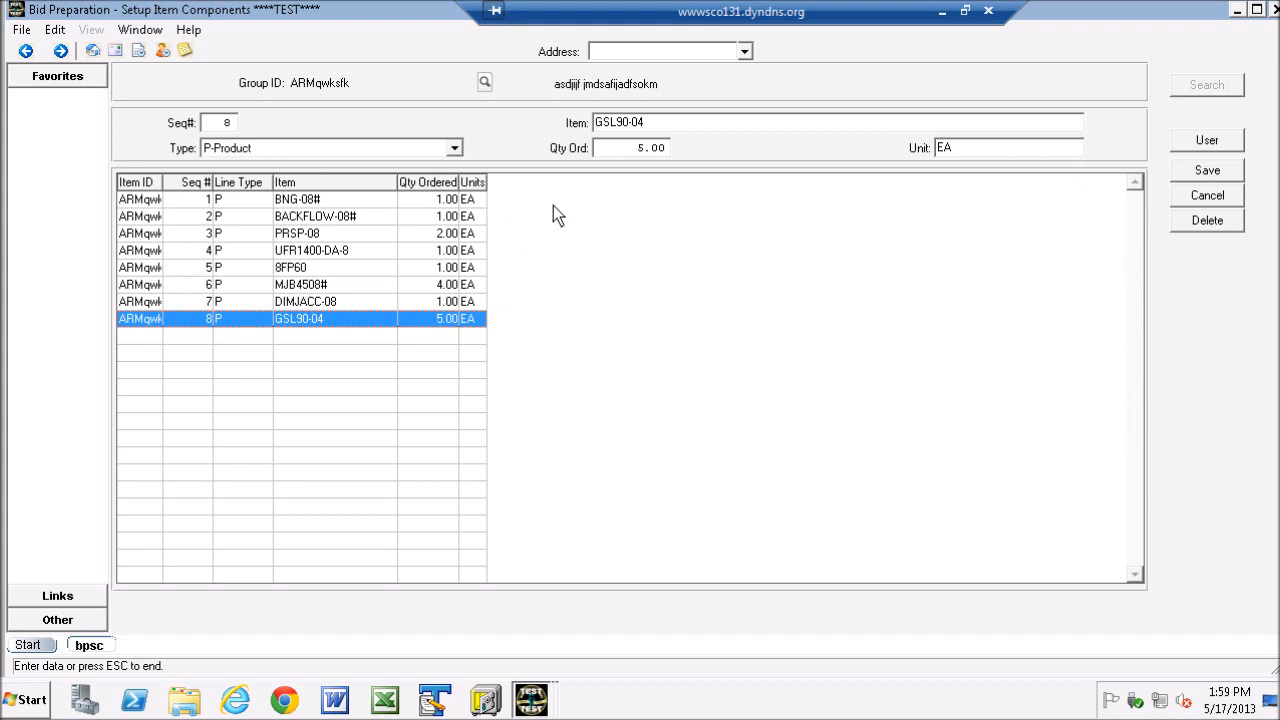
# - Examine the ordered quantities of components 1 to 4 and cancel editing without changing them
pyautogui.click(219, 200)
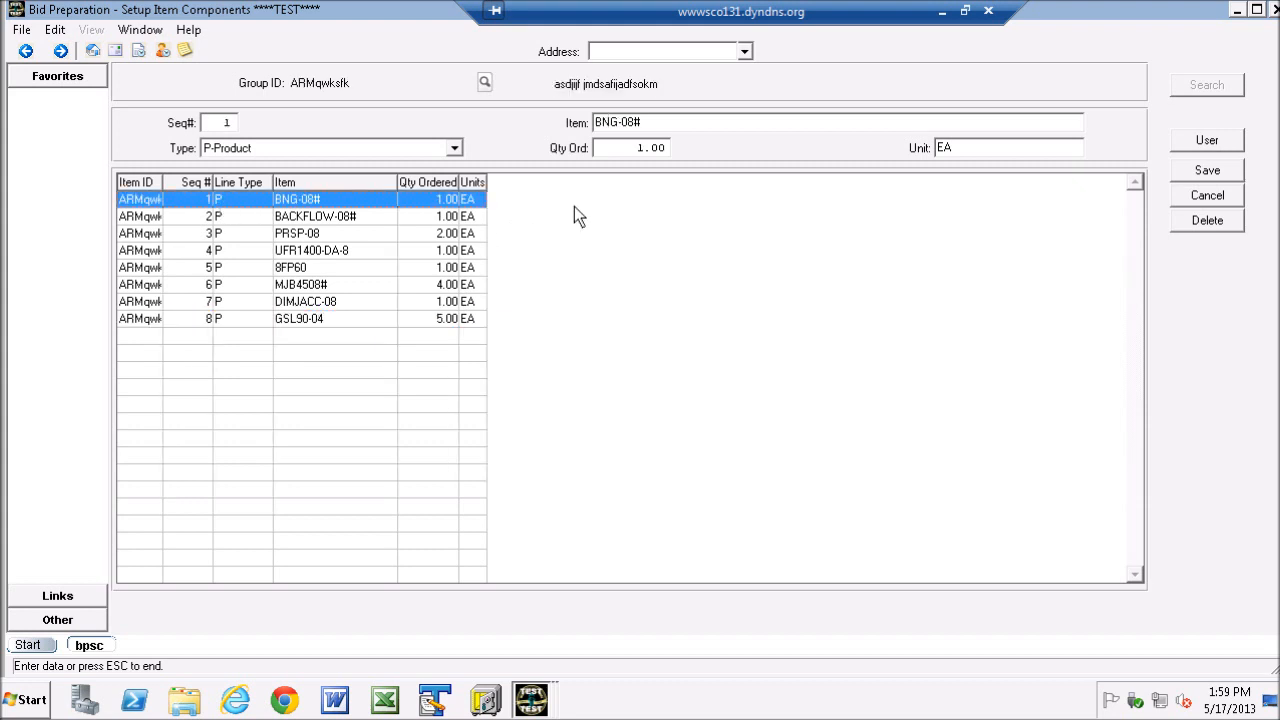
pyautogui.click(632, 147)
pyautogui.click(280, 218)
pyautogui.click(627, 147)
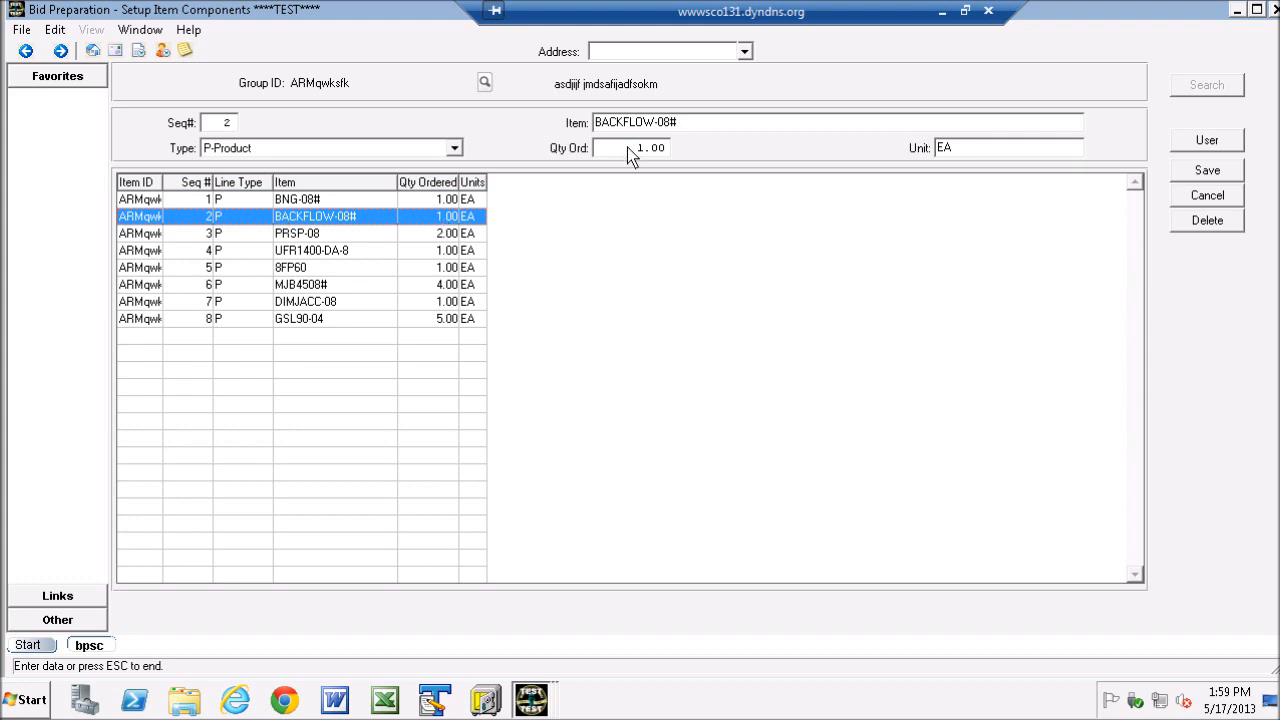
pyautogui.click(306, 232)
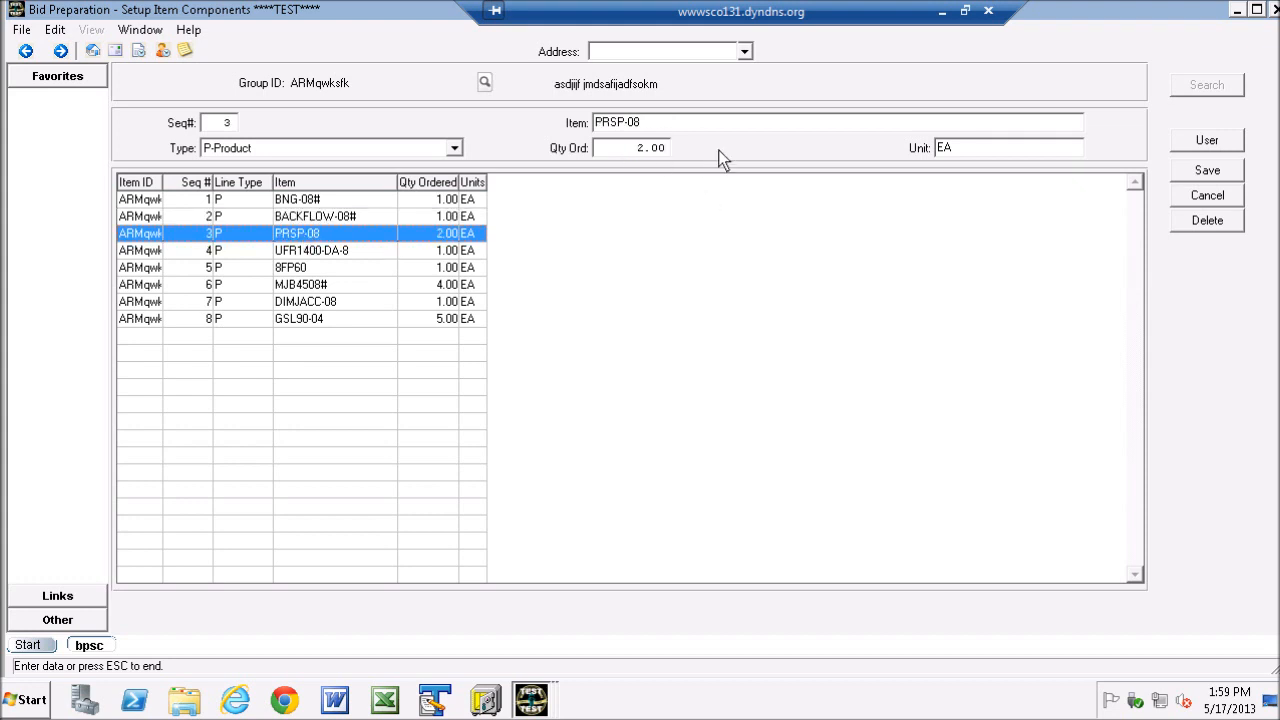
pyautogui.click(292, 250)
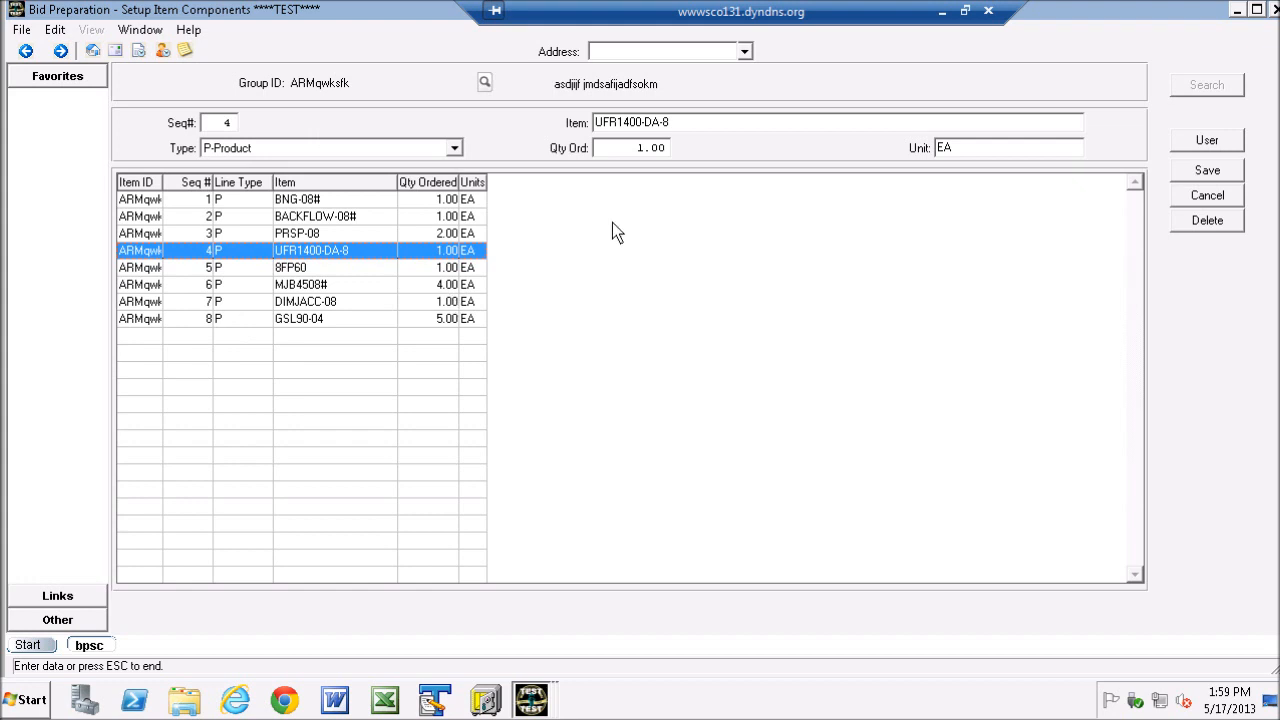
pyautogui.click(1209, 196)
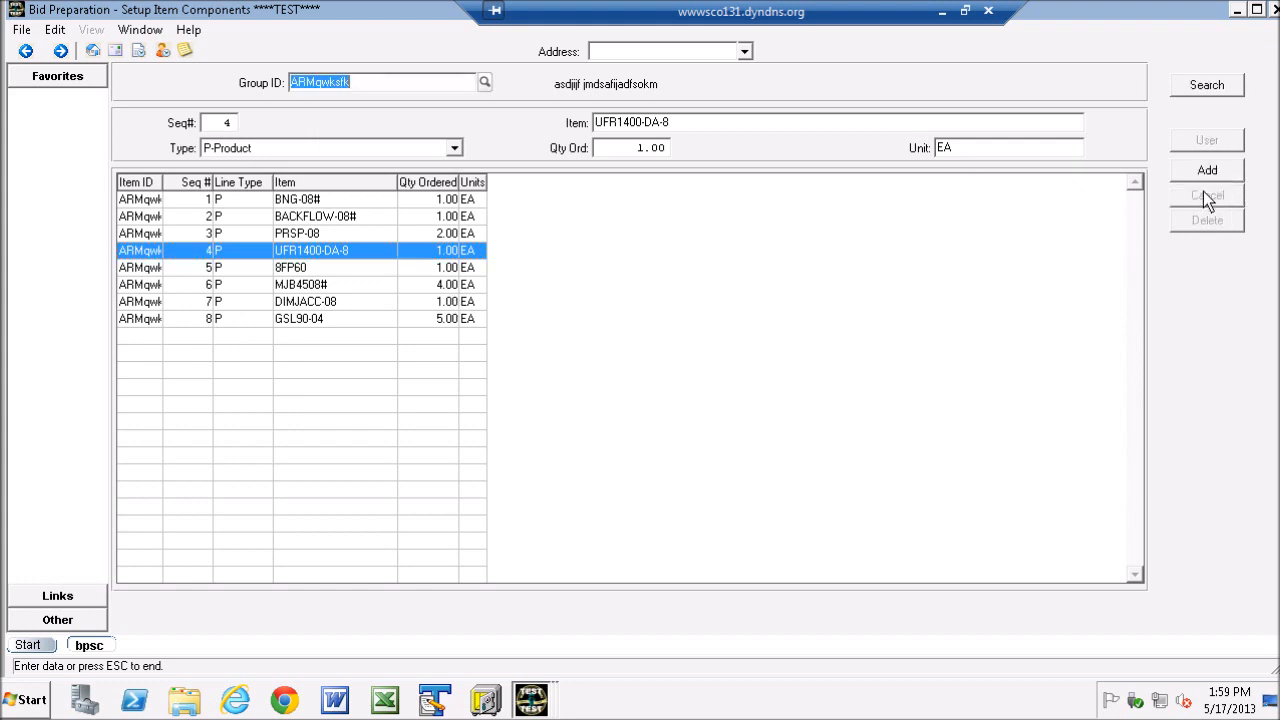
# - Add a D-Description component to the group with sequence number 9 and item text descript
pyautogui.click(455, 147)
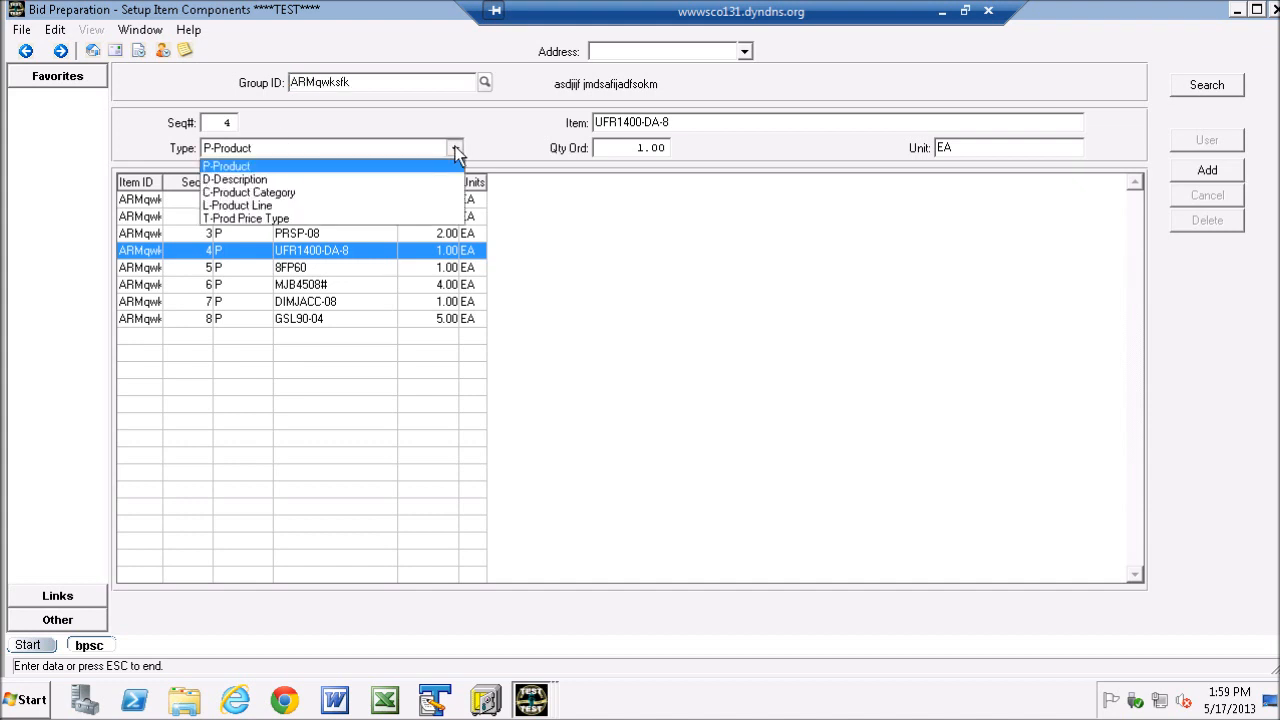
pyautogui.click(245, 182)
pyautogui.click(214, 121)
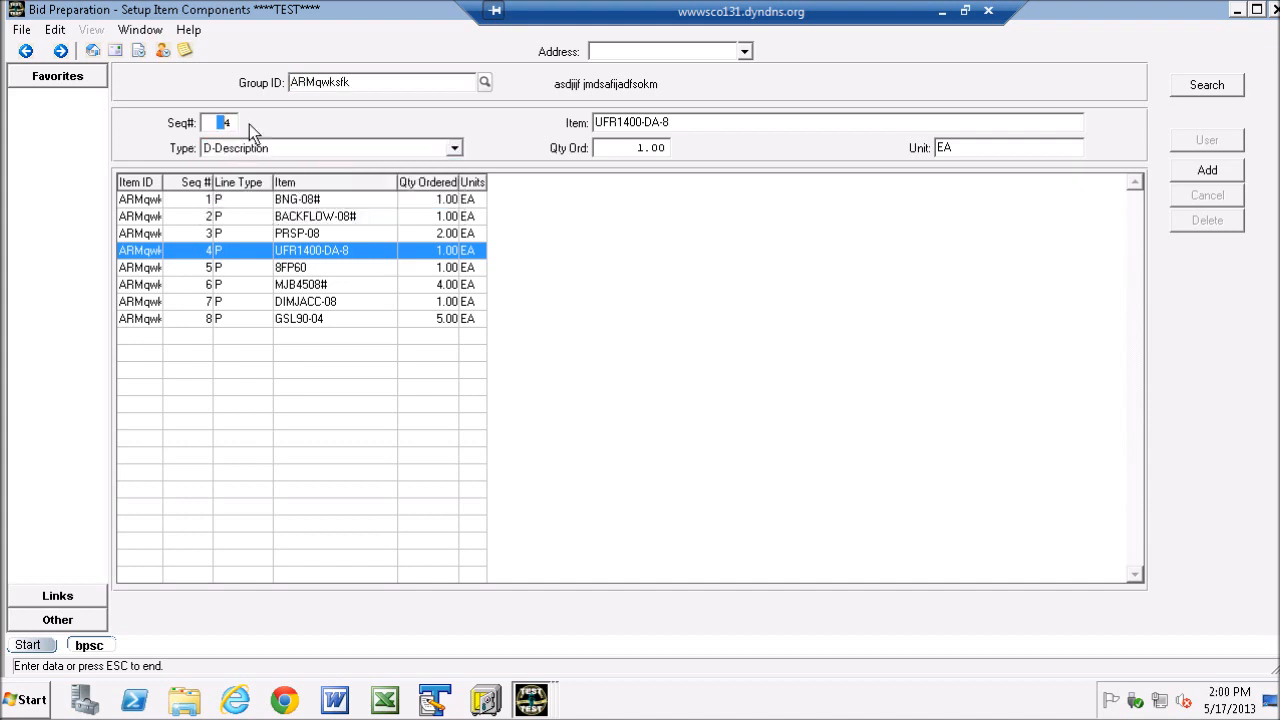
pyautogui.write('8')
pyautogui.press('BackSpace')
pyautogui.press('Tab')
pyautogui.write('descript')
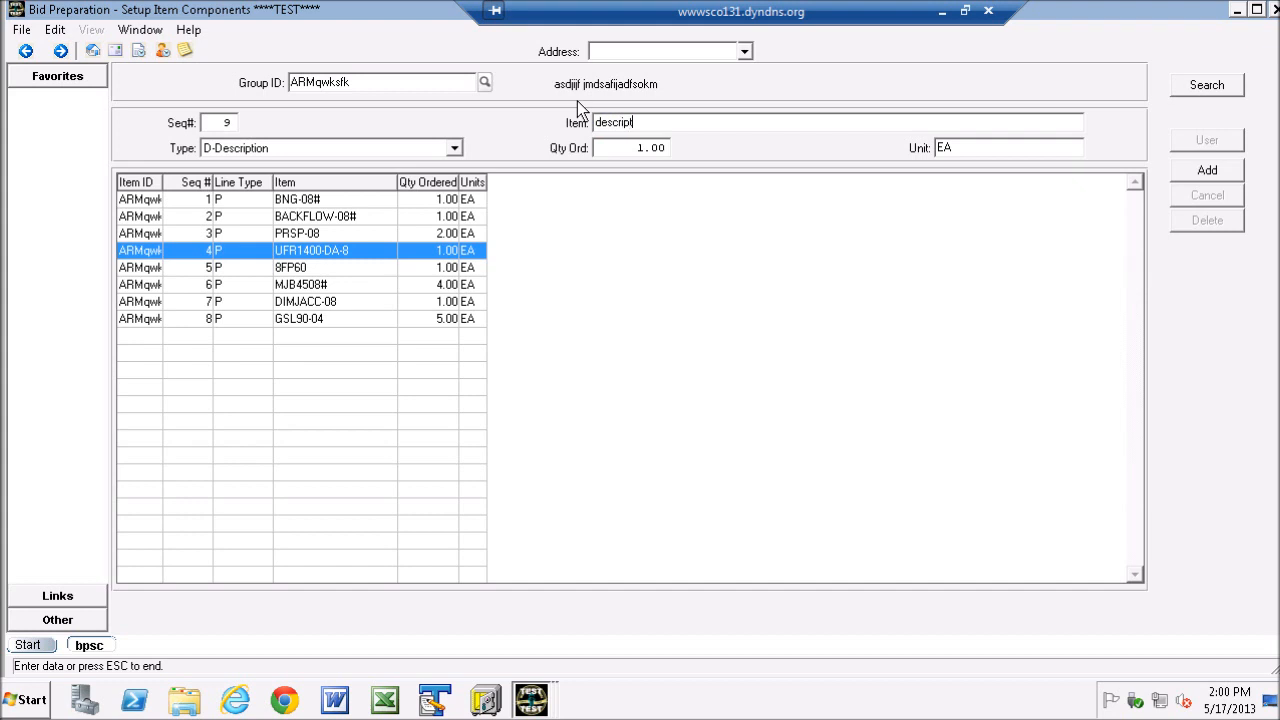
pyautogui.click(1208, 172)
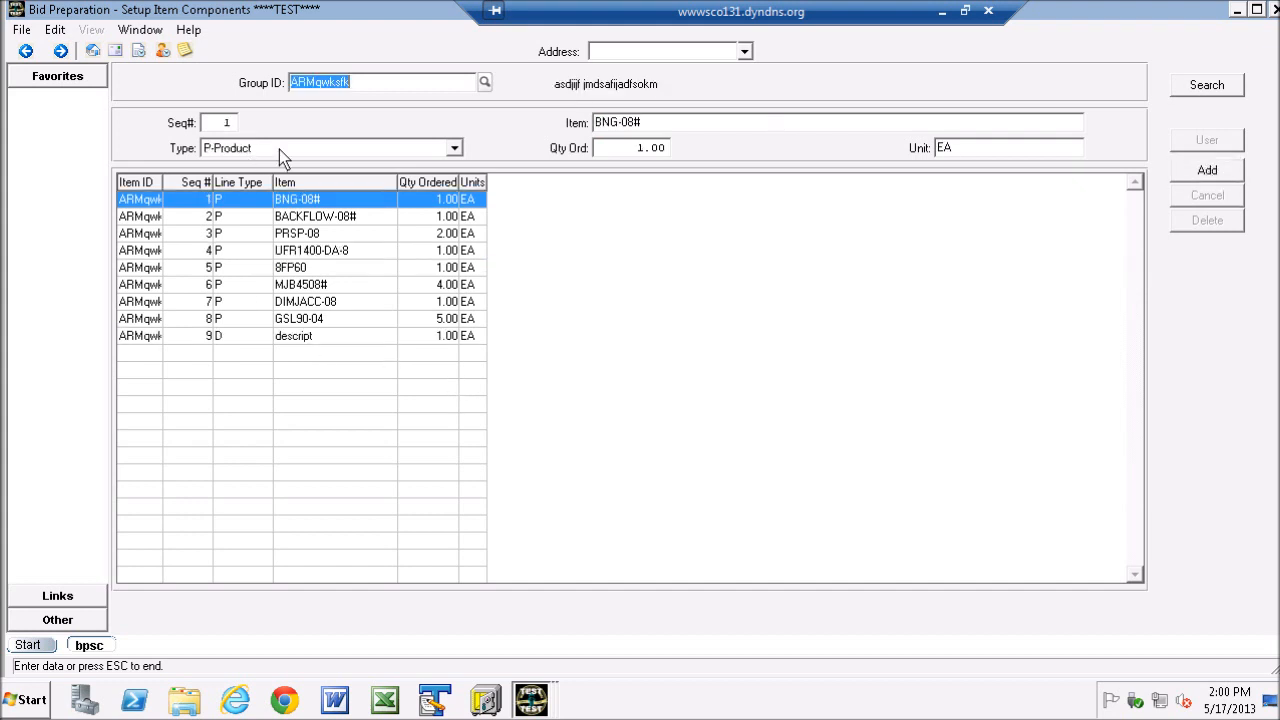
# - Save the descript component's record and leave the item component setup
pyautogui.click(159, 336)
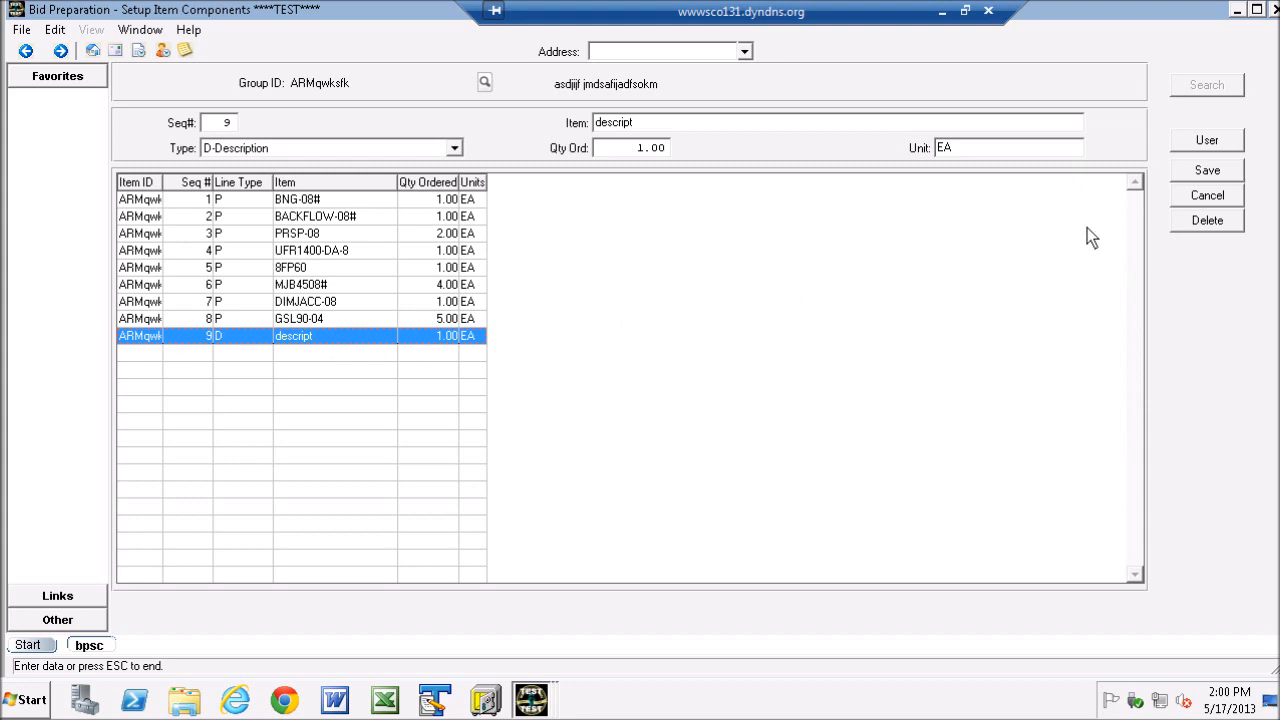
pyautogui.click(1206, 172)
pyautogui.press('Escape')
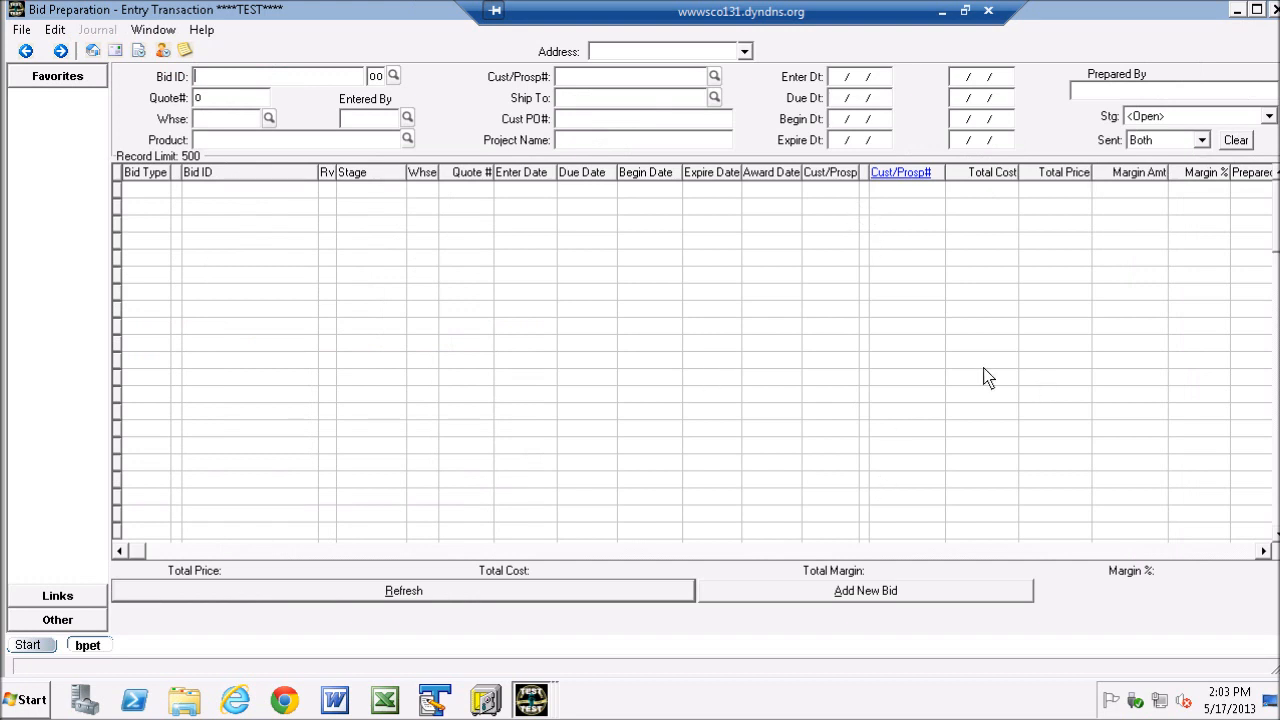
# - Create a new Job bid with ID TEST-group in warehouse 01
pyautogui.click(818, 592)
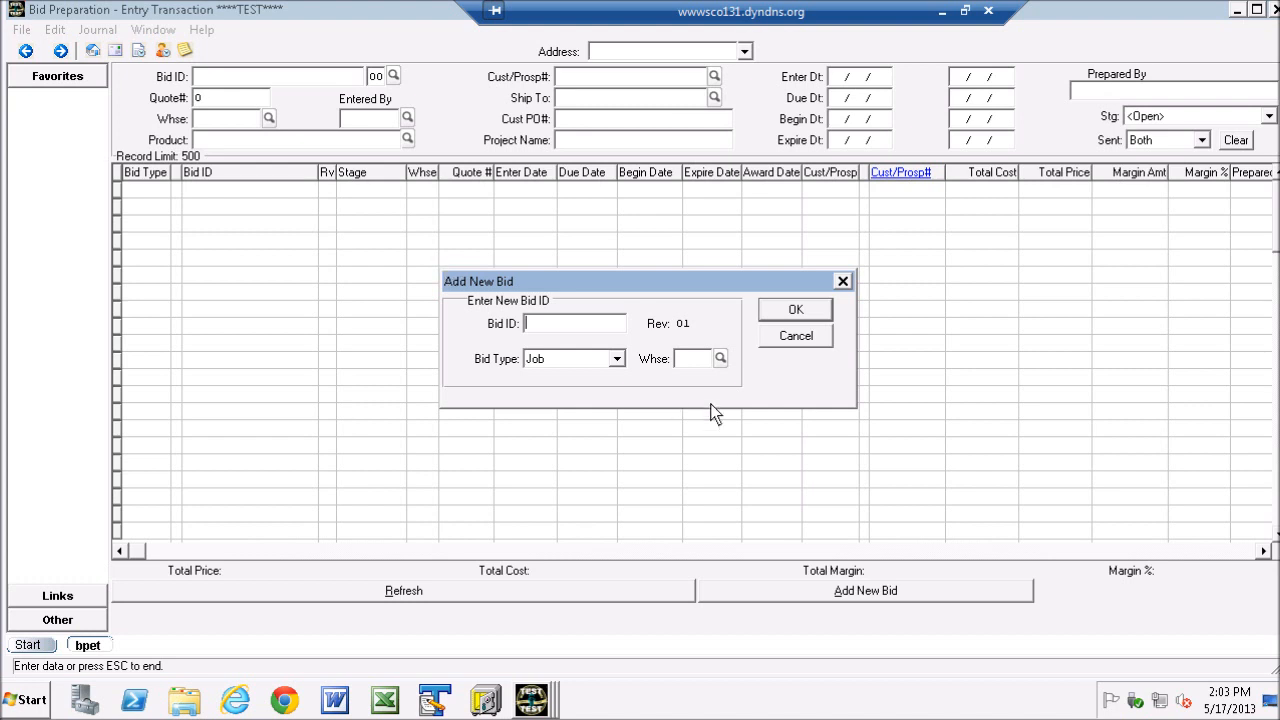
pyautogui.write('TEST-grop')
pyautogui.press('BackSpace')
pyautogui.write('up')
pyautogui.click(694, 361)
pyautogui.write('01')
pyautogui.click(795, 309)
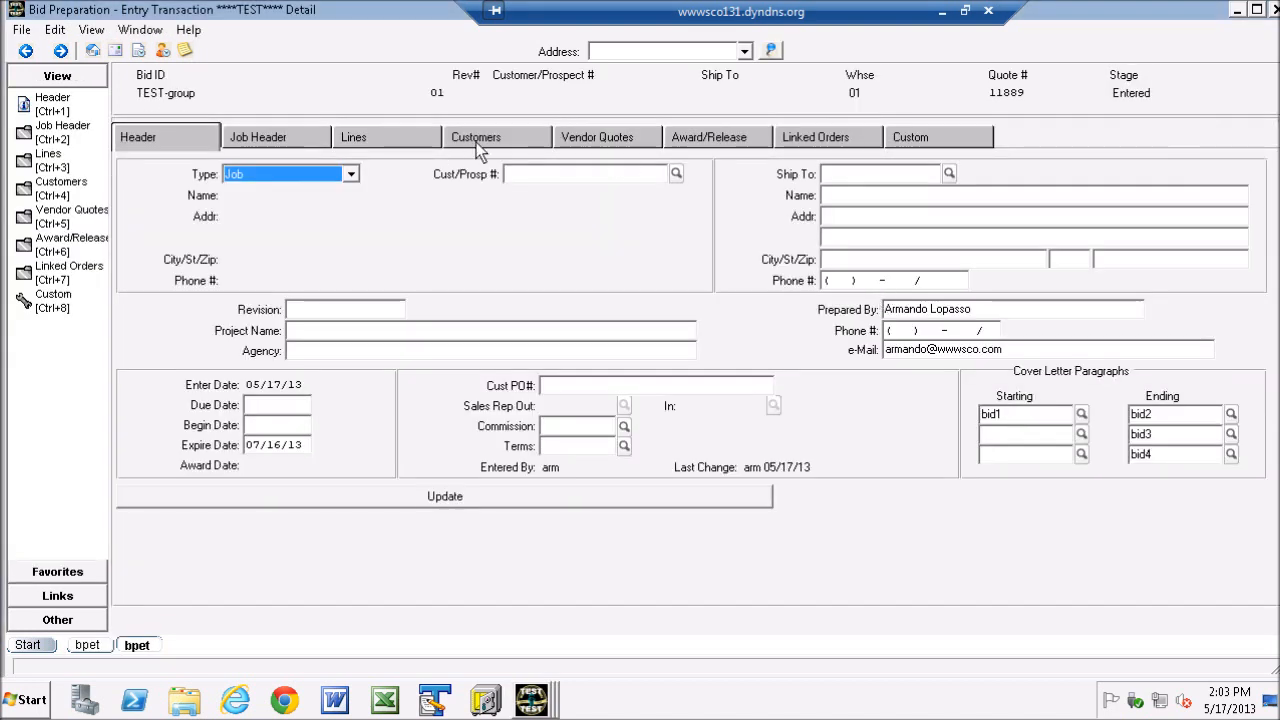
# - Start a new line in the bid with type G-Group Header and choose group ARMqwksfk for it
pyautogui.click(410, 142)
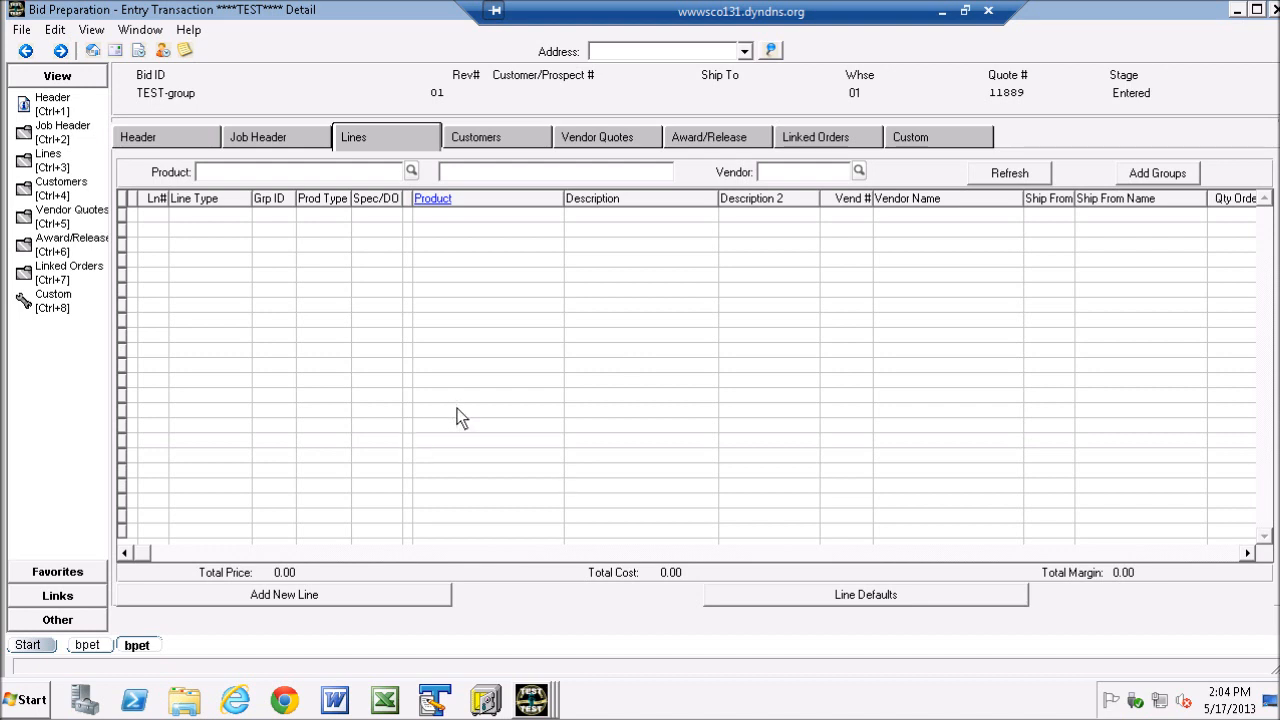
pyautogui.click(282, 600)
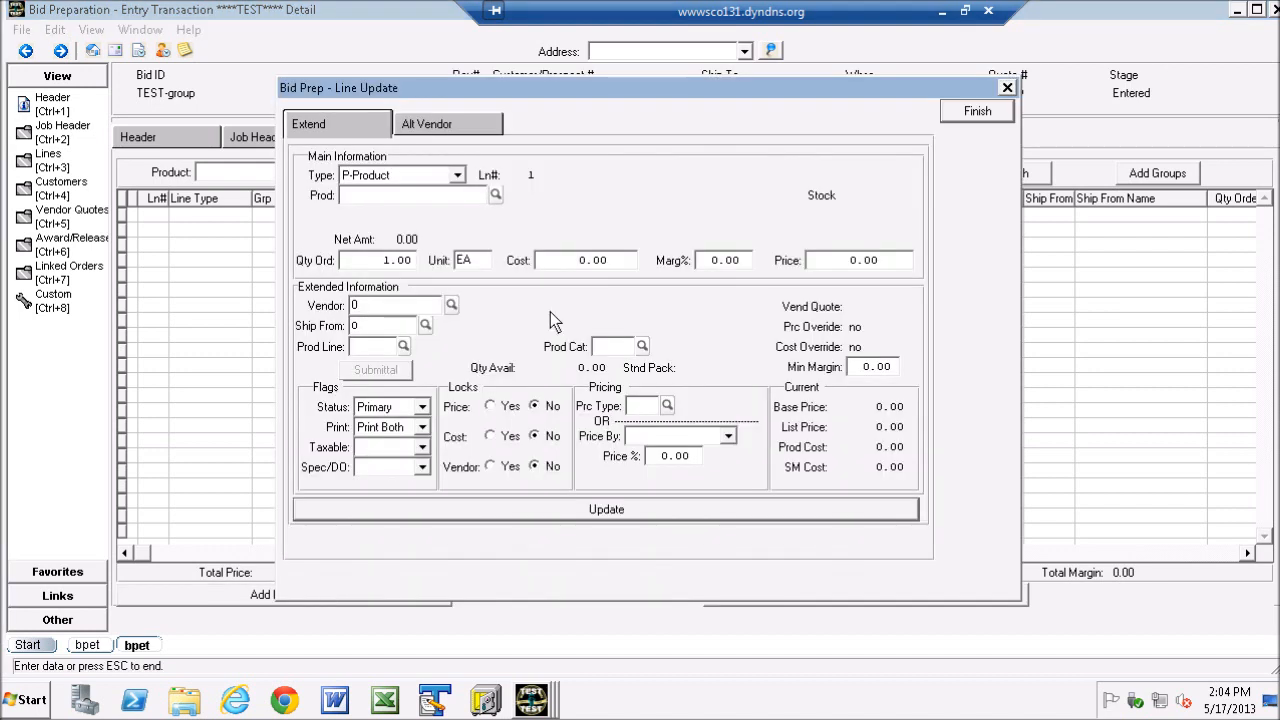
pyautogui.moveTo(529, 92); pyautogui.dragTo(647, 143)
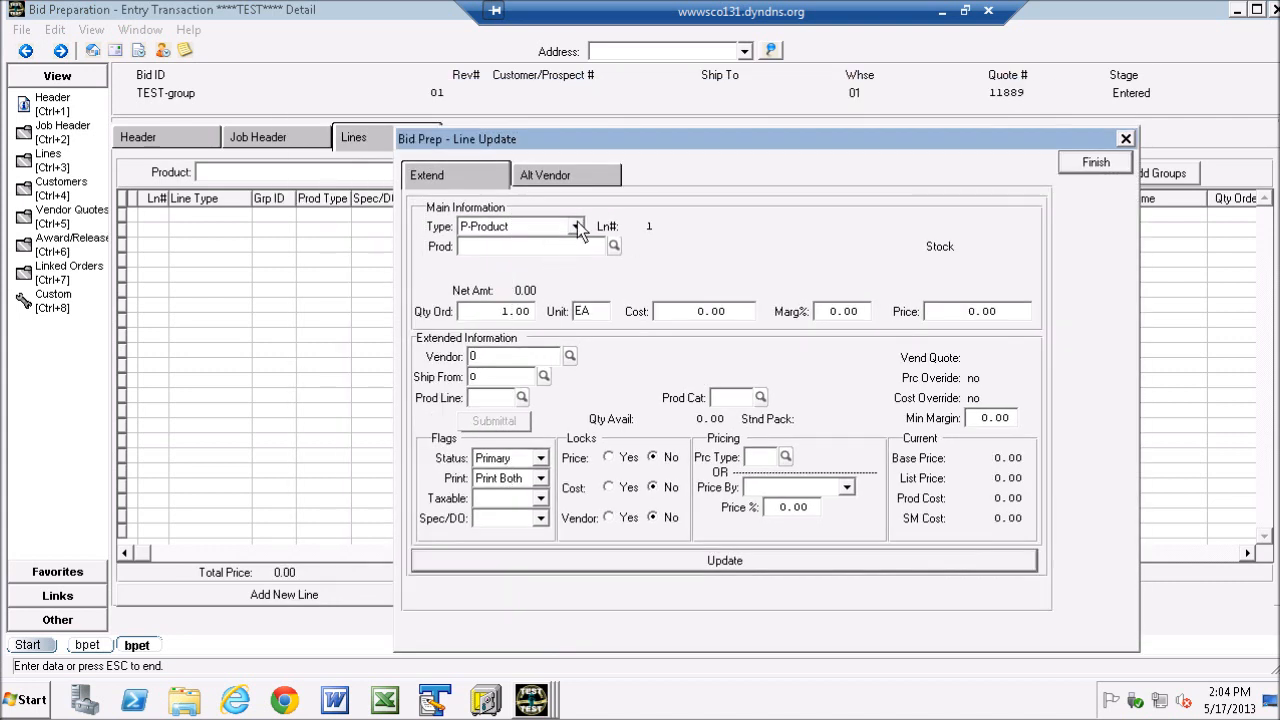
pyautogui.click(577, 225)
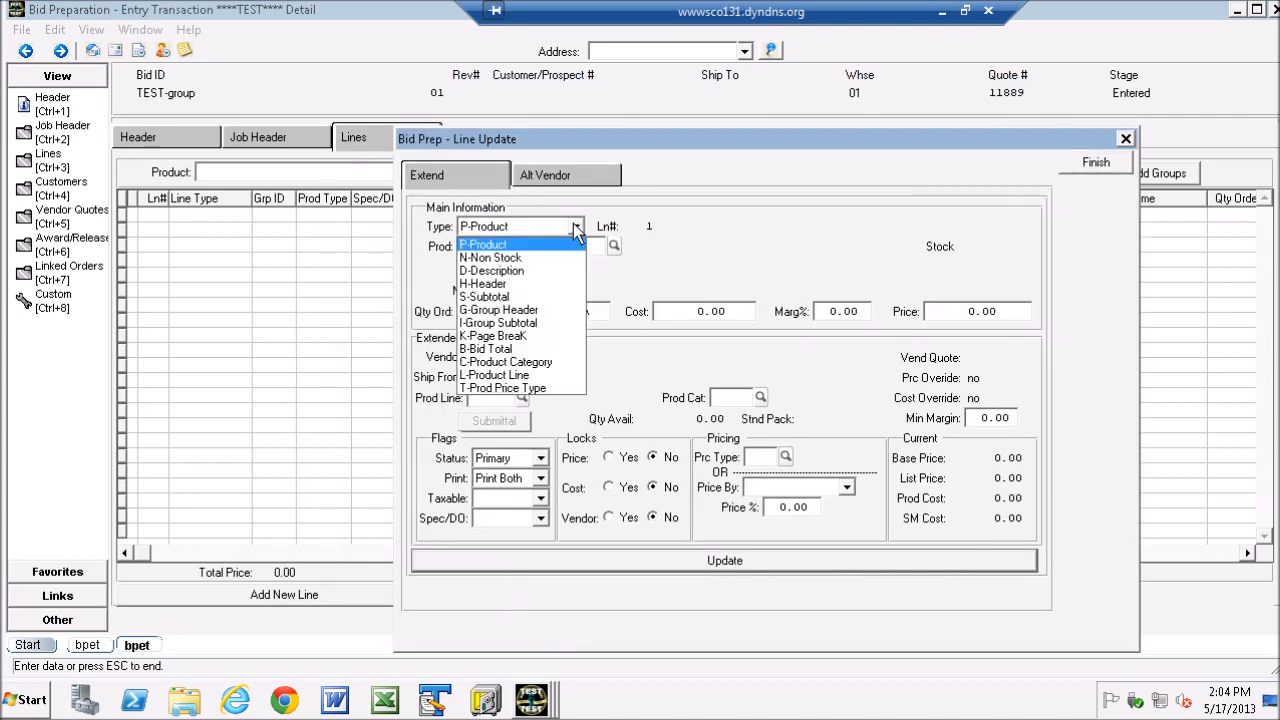
pyautogui.click(510, 311)
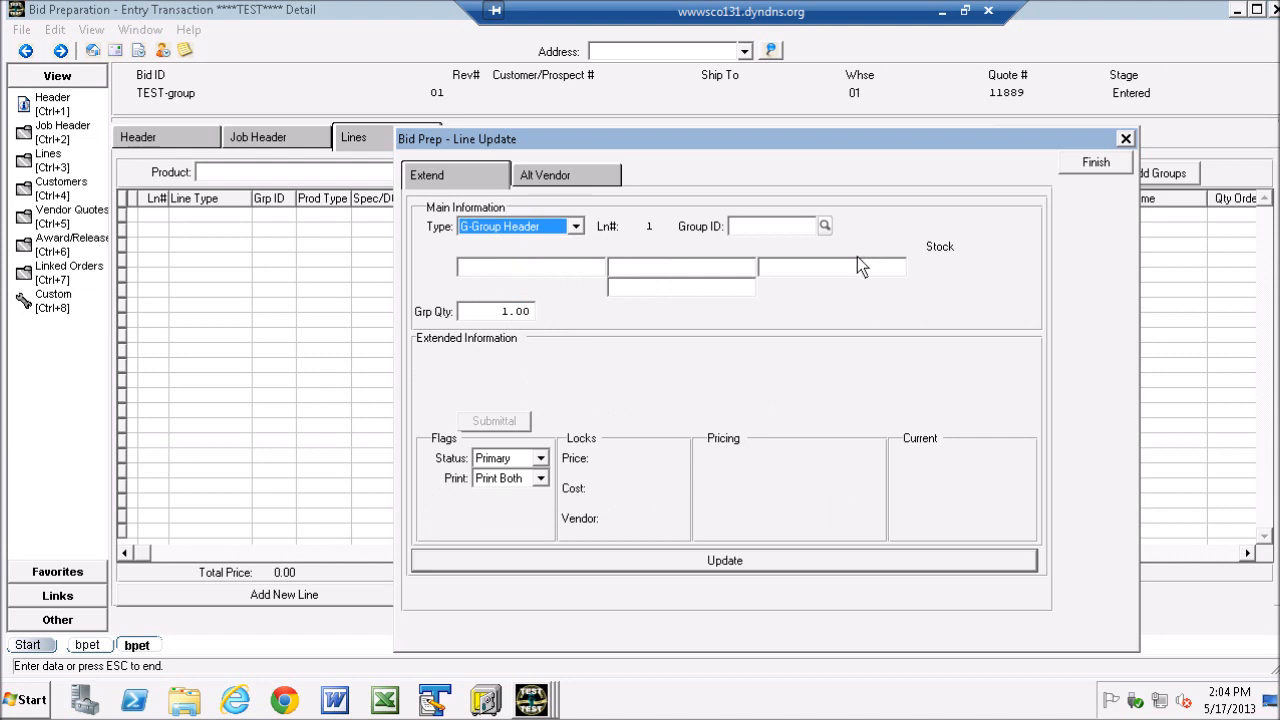
pyautogui.click(825, 227)
pyautogui.click(467, 444)
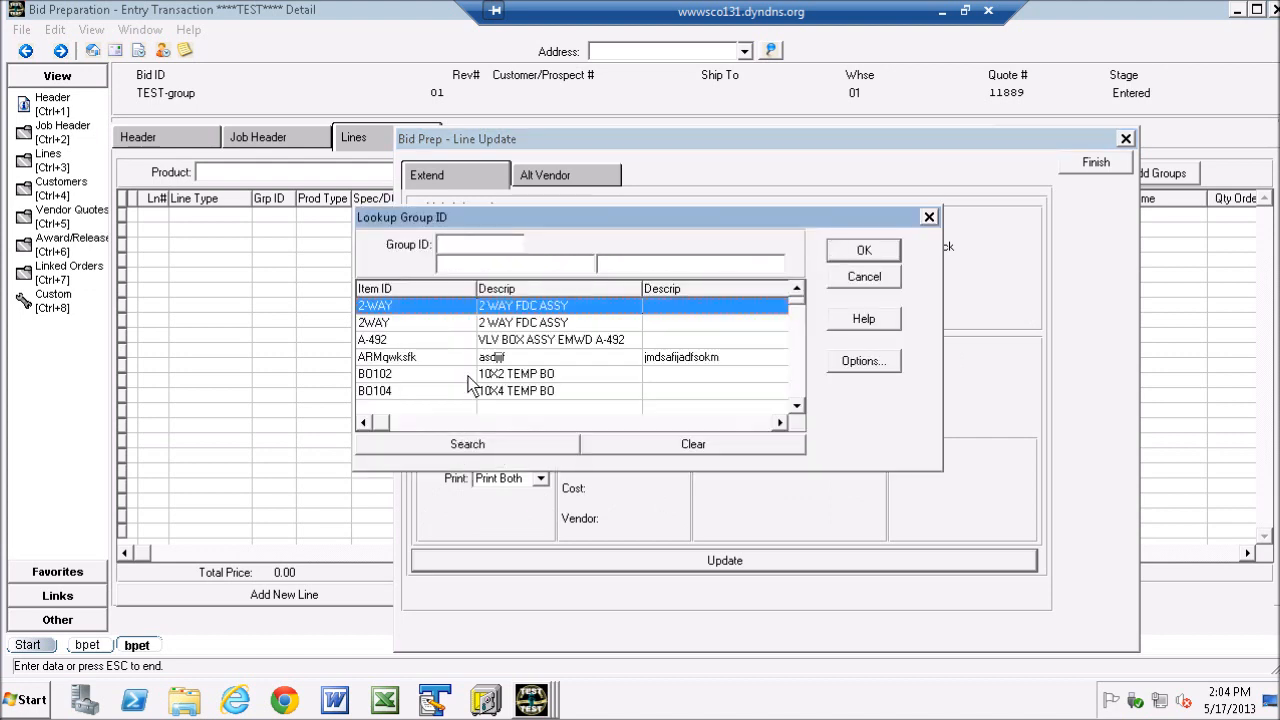
pyautogui.doubleClick(400, 358)
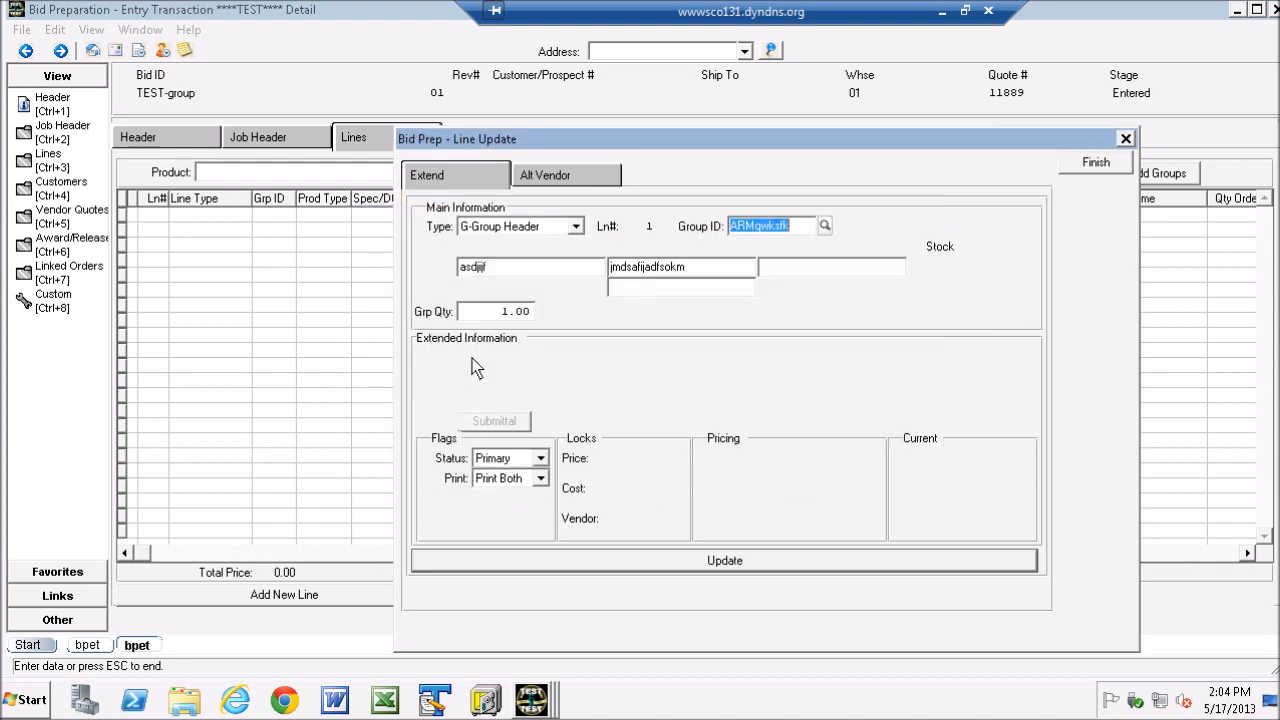
# - Set the group quantity to 3, save the group line, and review the ordered quantities and prices of the resulting lines
pyautogui.click(492, 312)
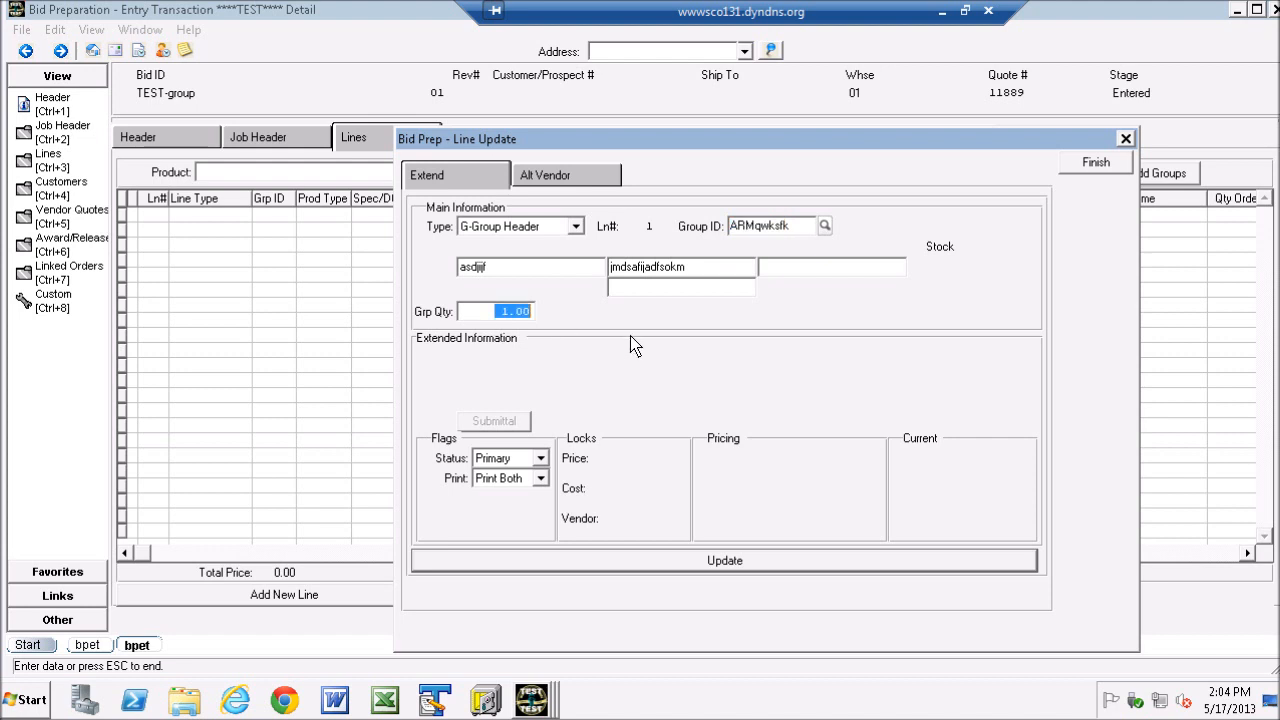
pyautogui.write('3')
pyautogui.click(722, 562)
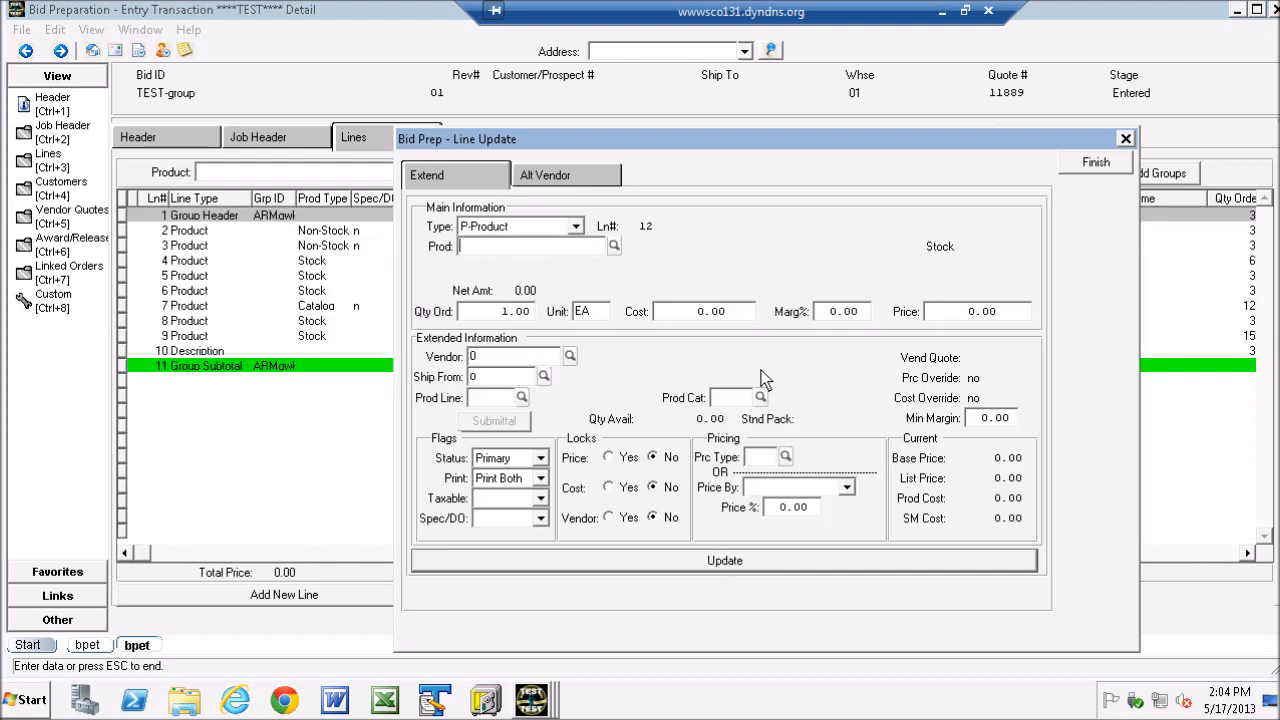
pyautogui.click(1100, 165)
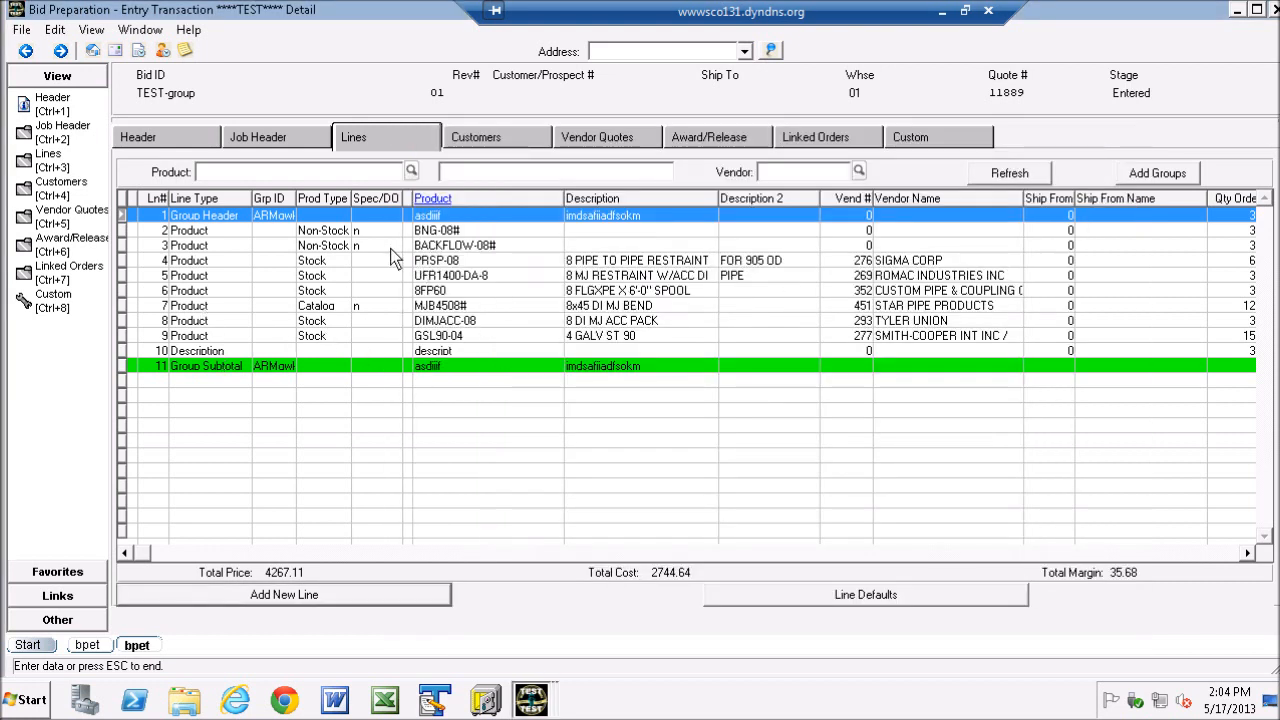
pyautogui.click(1219, 552)
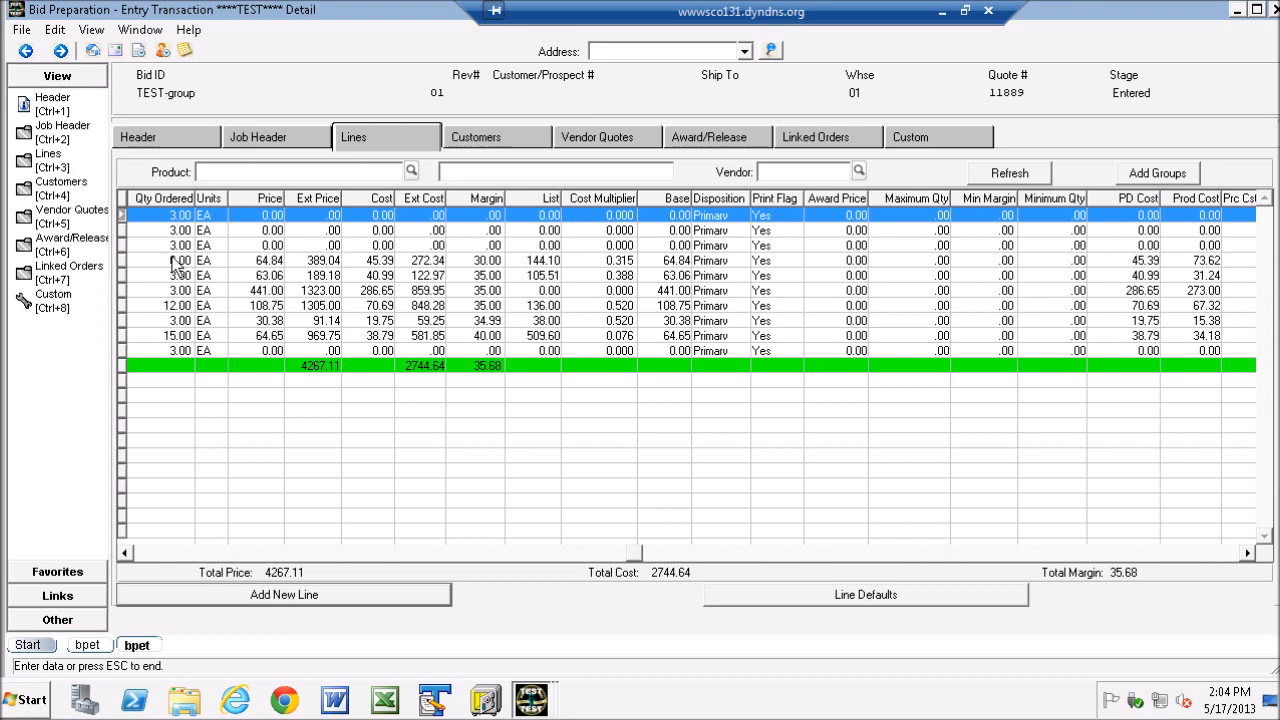
pyautogui.click(155, 245)
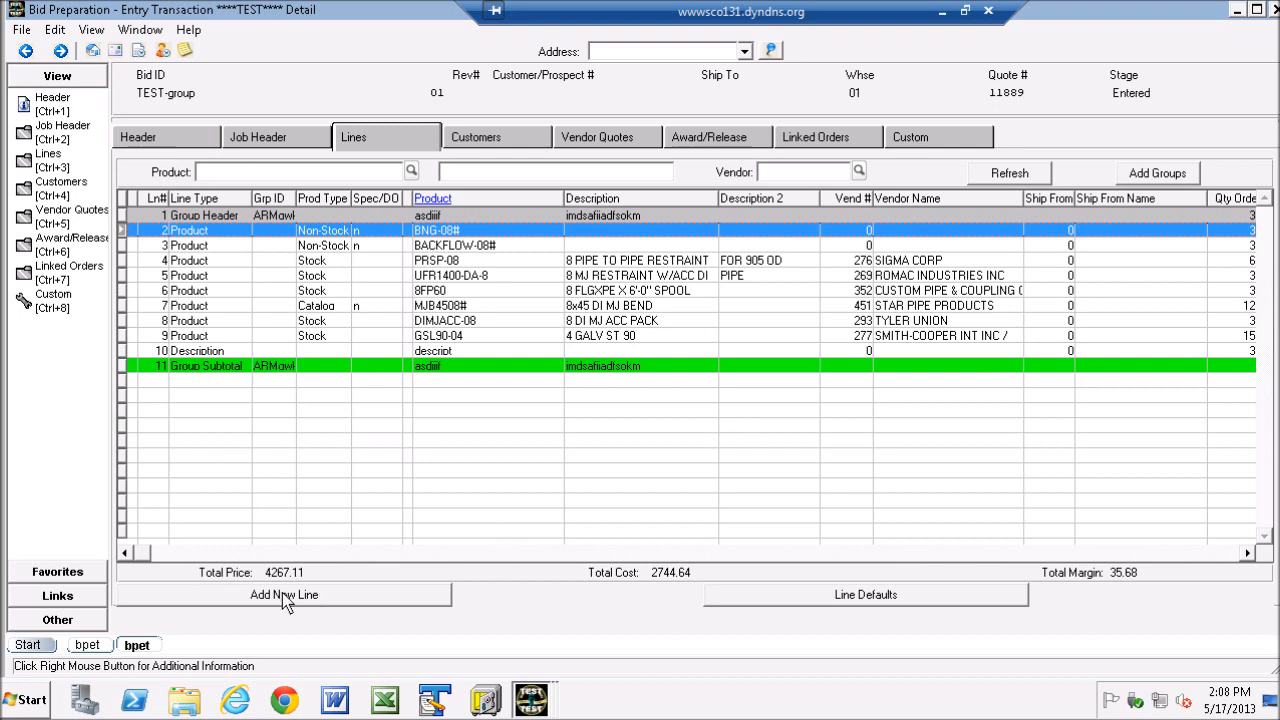
# - Bring up the list for adding multiple groups to the bid and filter it by group ID b
pyautogui.click(1158, 175)
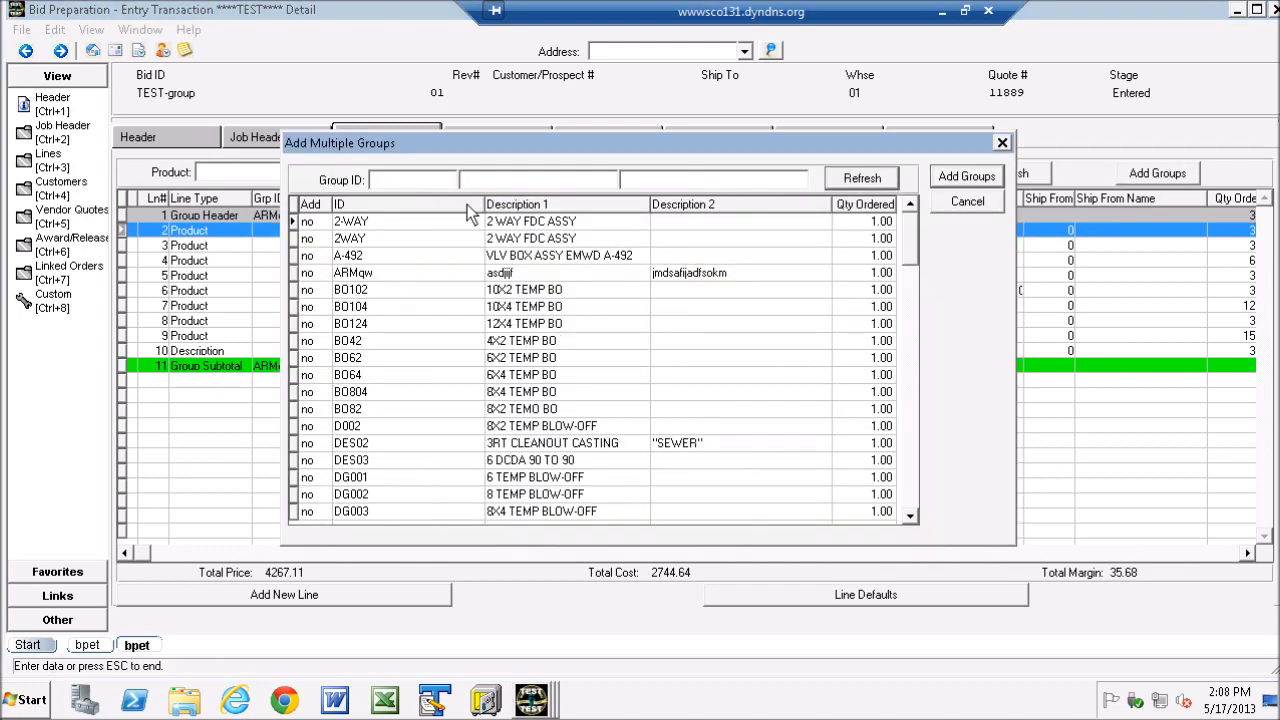
pyautogui.moveTo(487, 144); pyautogui.dragTo(500, 111)
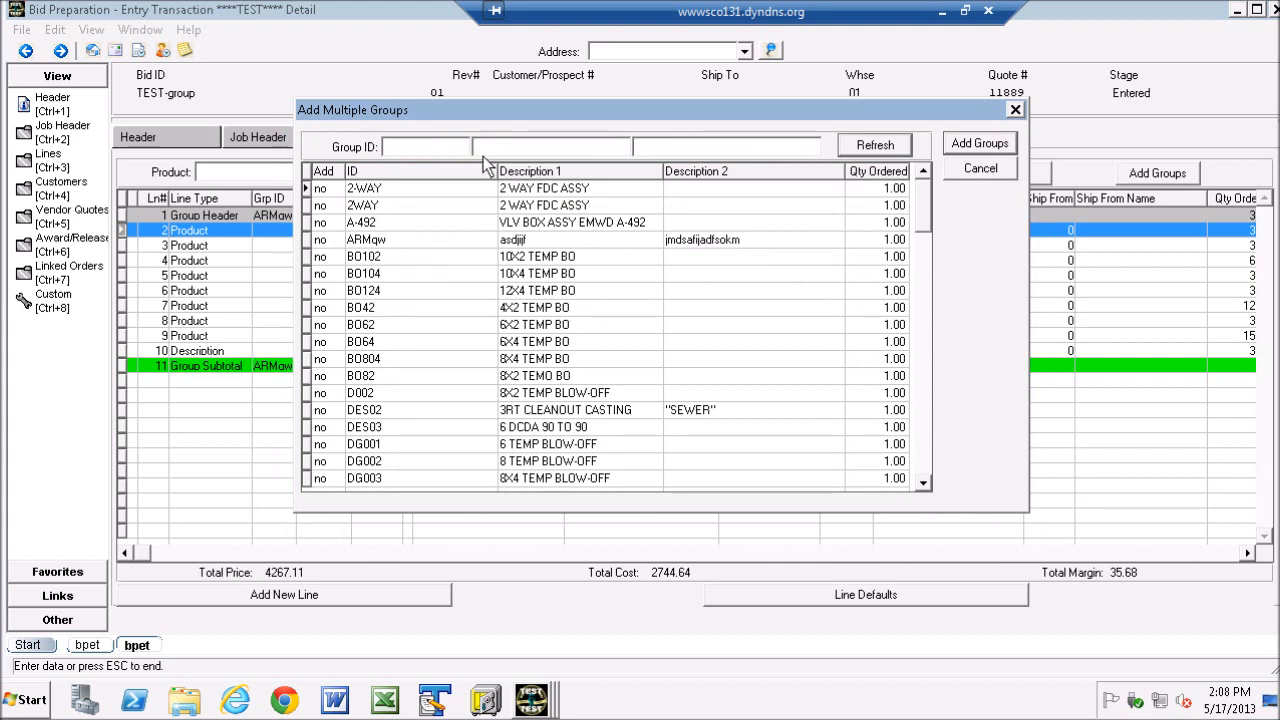
pyautogui.click(430, 150)
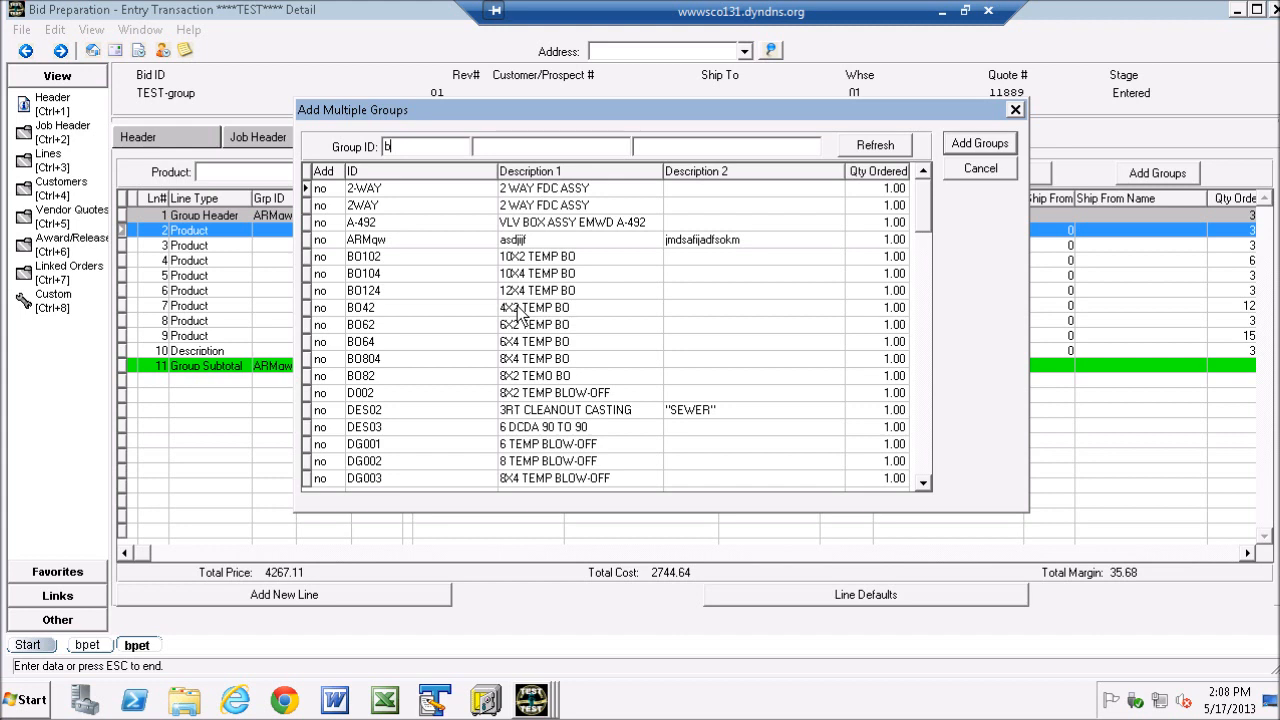
pyautogui.click(872, 143)
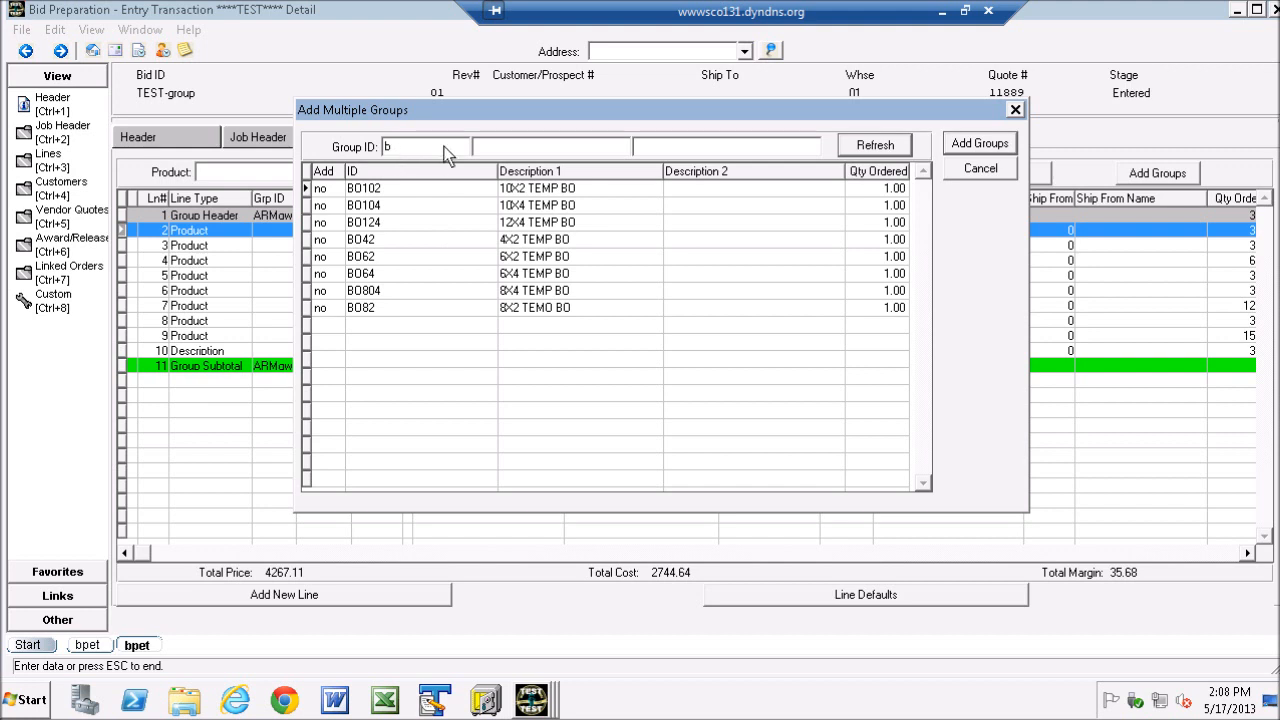
pyautogui.click(507, 149)
# - Add groups BO104, BO42, BO62 and BO64 to the bid with quantities 2, 3, 4 and 5, declining the error details
pyautogui.click(889, 204)
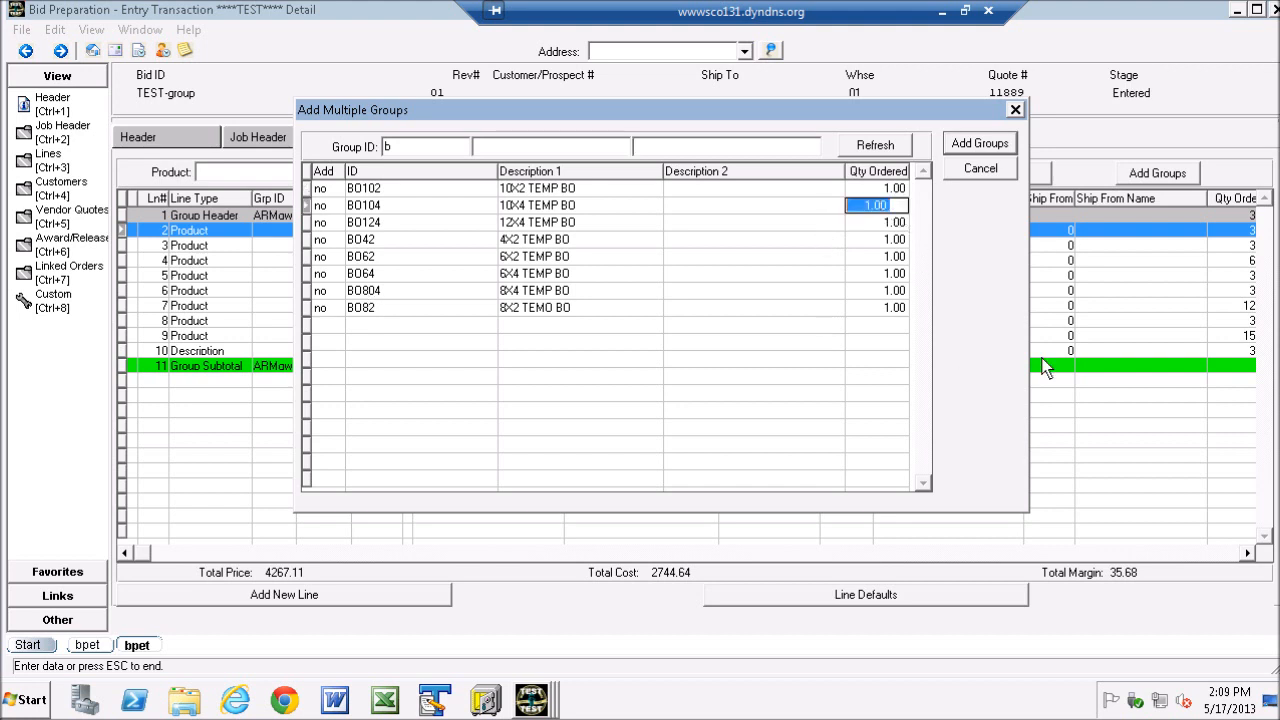
pyautogui.write('2')
pyautogui.press('Return')
pyautogui.press('Return')
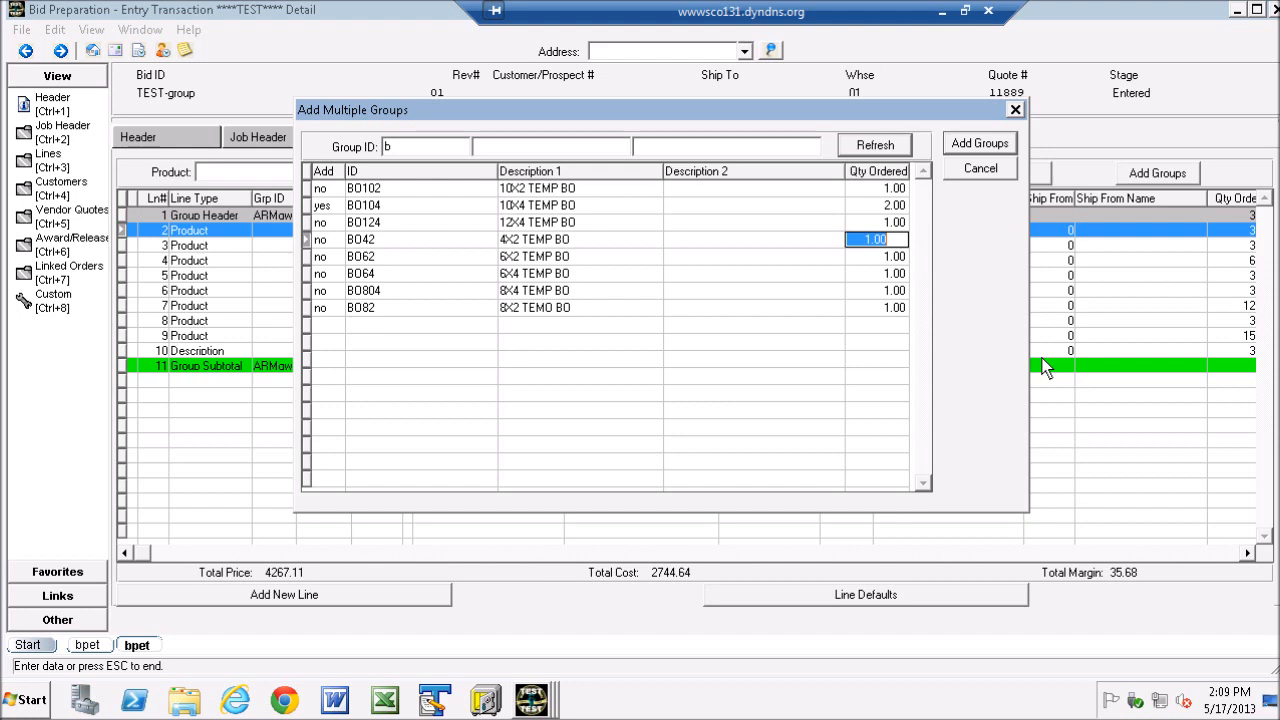
pyautogui.write('3')
pyautogui.press('Return')
pyautogui.write('4')
pyautogui.press('Return')
pyautogui.write('5')
pyautogui.press('Return')
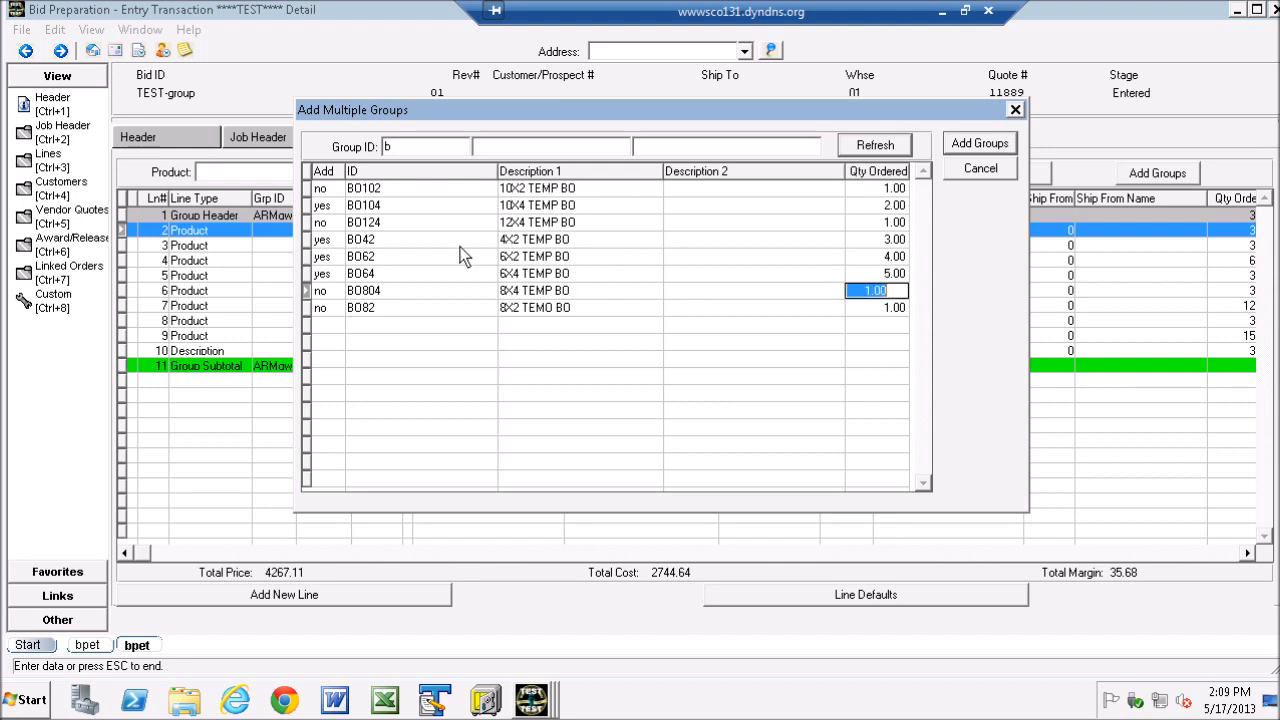
pyautogui.click(980, 144)
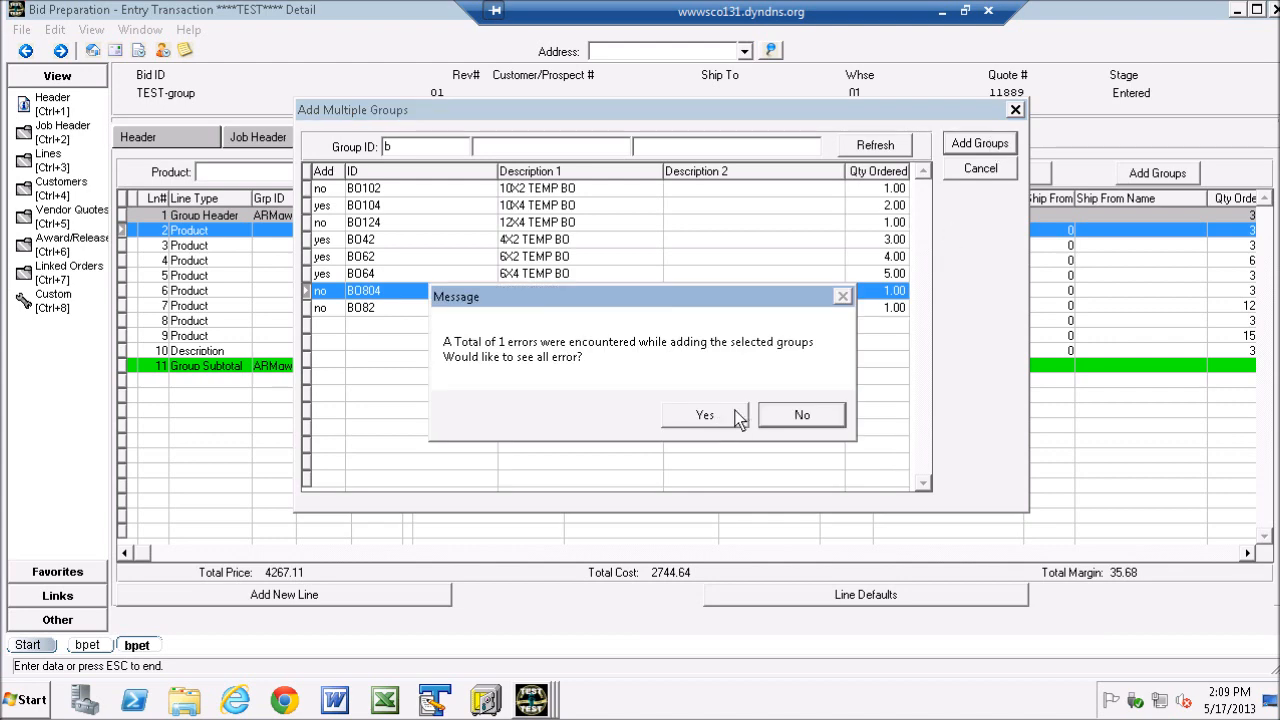
pyautogui.click(793, 416)
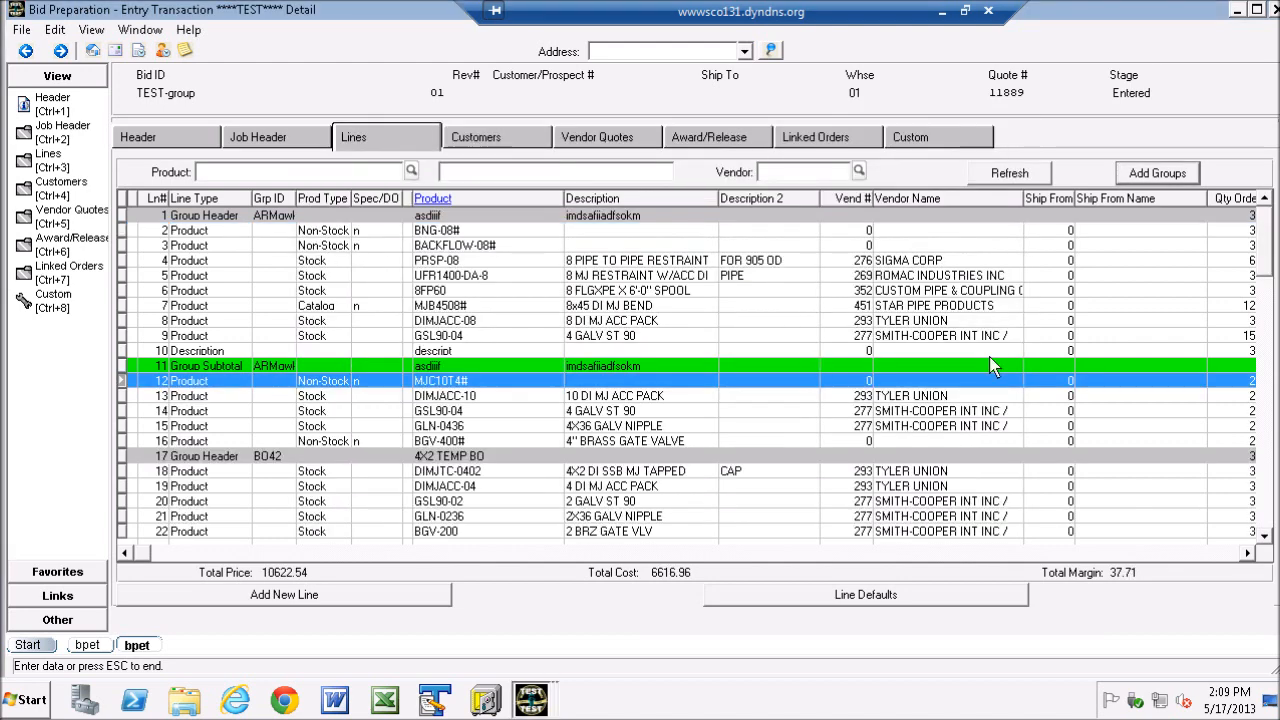
# - Examine the bid lines of the added groups, including the whole BO64 block from its group header to its subtotal
pyautogui.scroll(-3, 1265, 260)
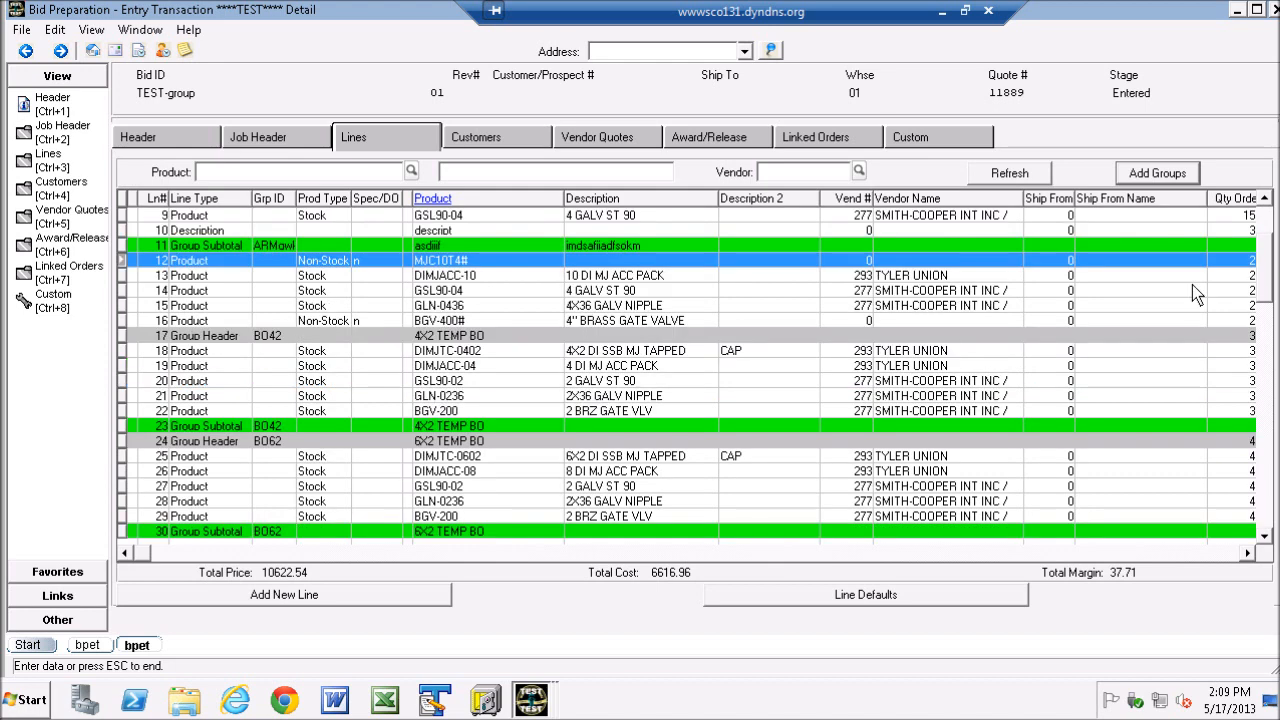
pyautogui.click(140, 282)
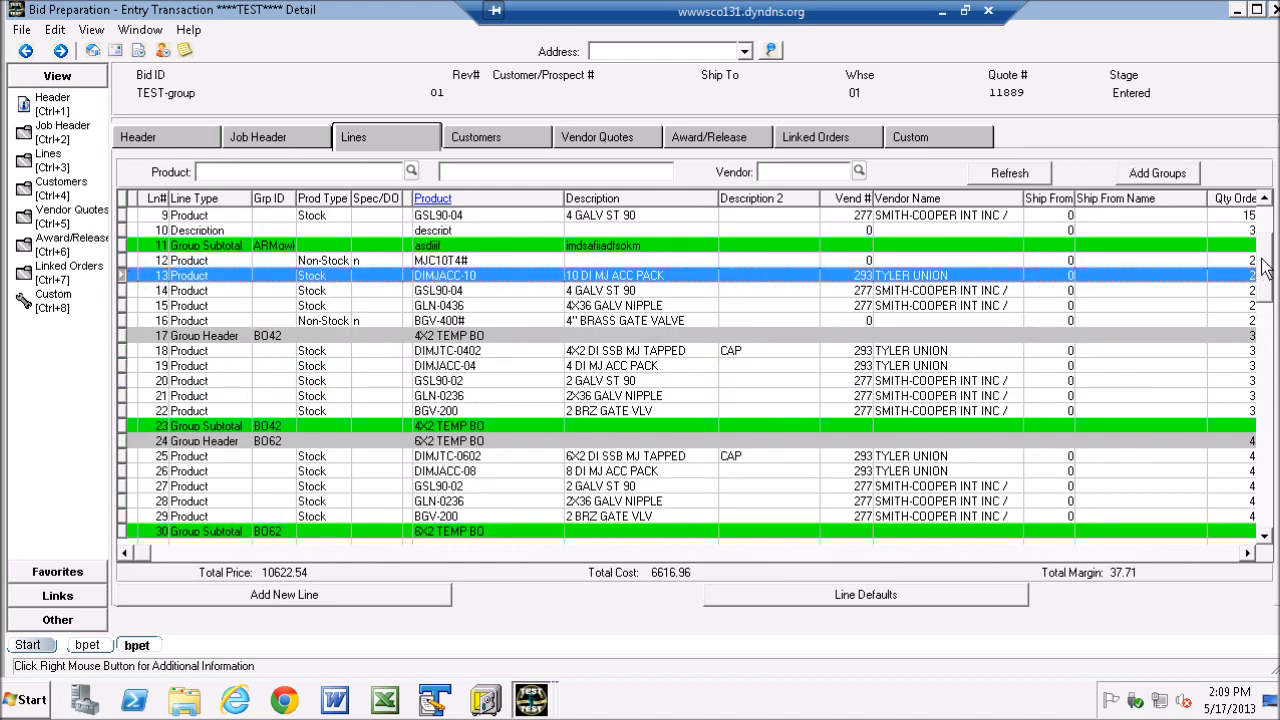
pyautogui.scroll(-4, 1266, 300)
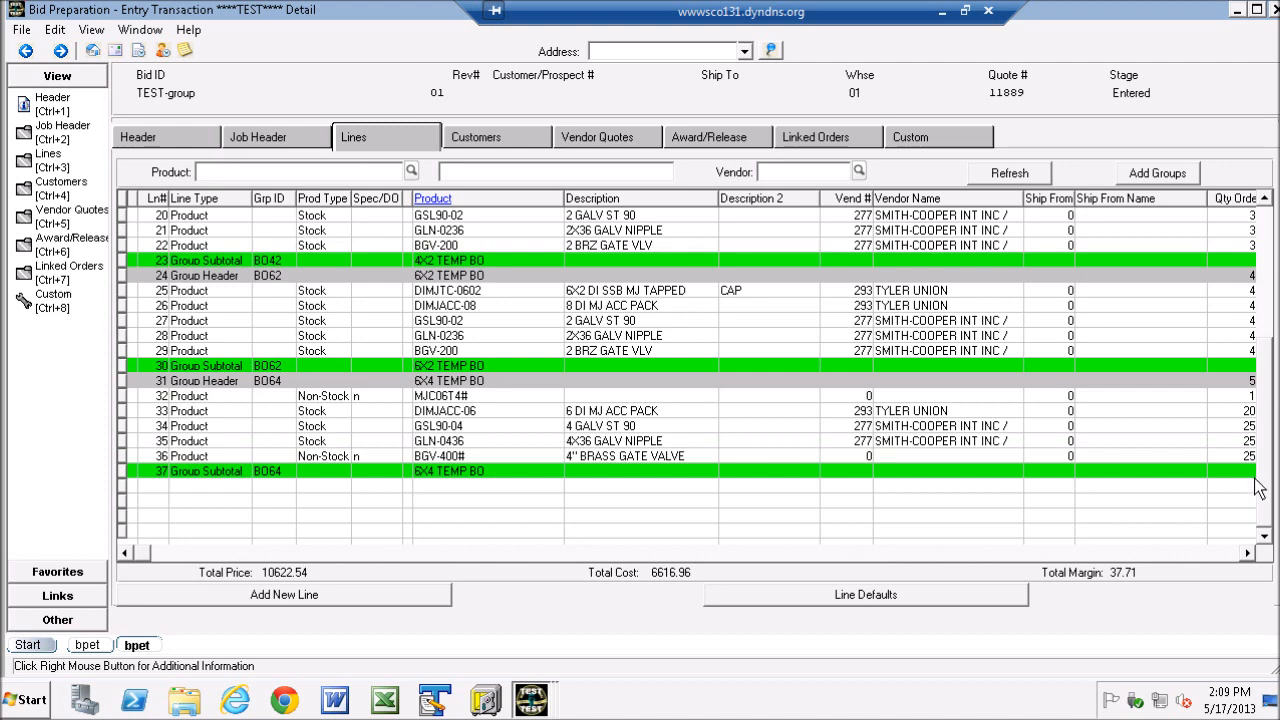
pyautogui.moveTo(1267, 447); pyautogui.dragTo(1264, 265)
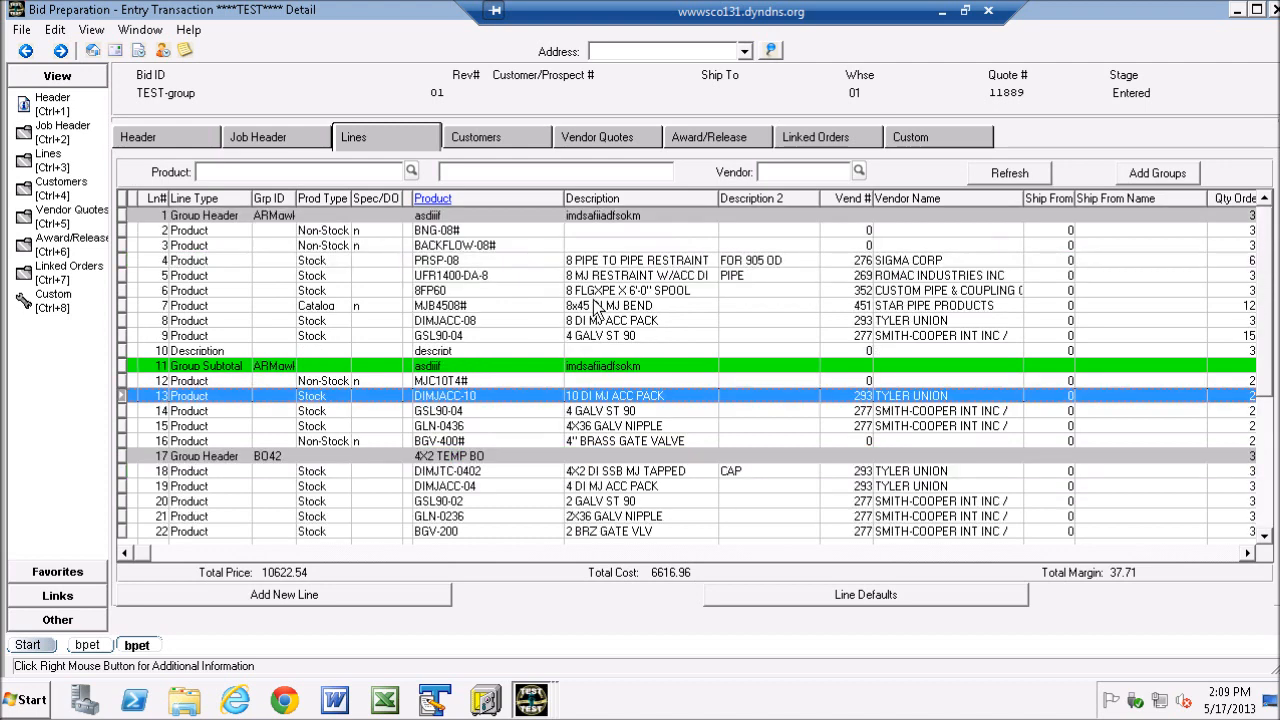
pyautogui.scroll(-5, 460, 390)
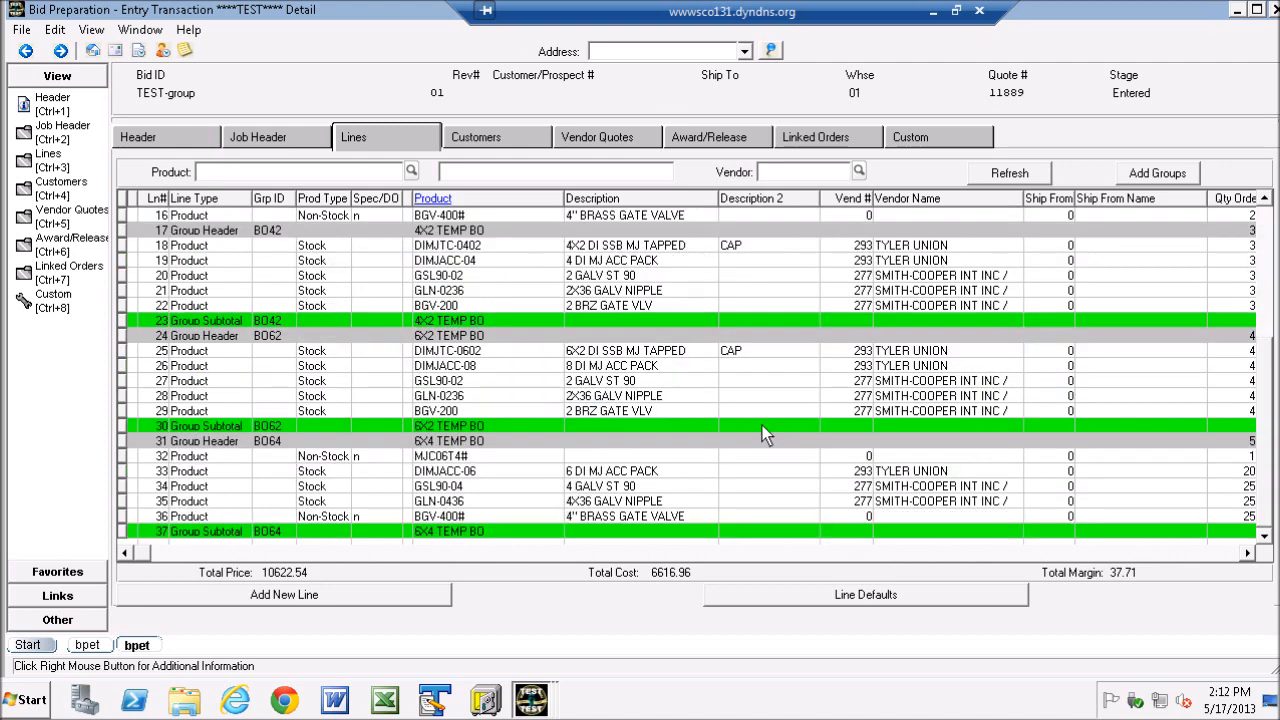
pyautogui.click(123, 442)
pyautogui.moveTo(125, 450); pyautogui.dragTo(123, 531)
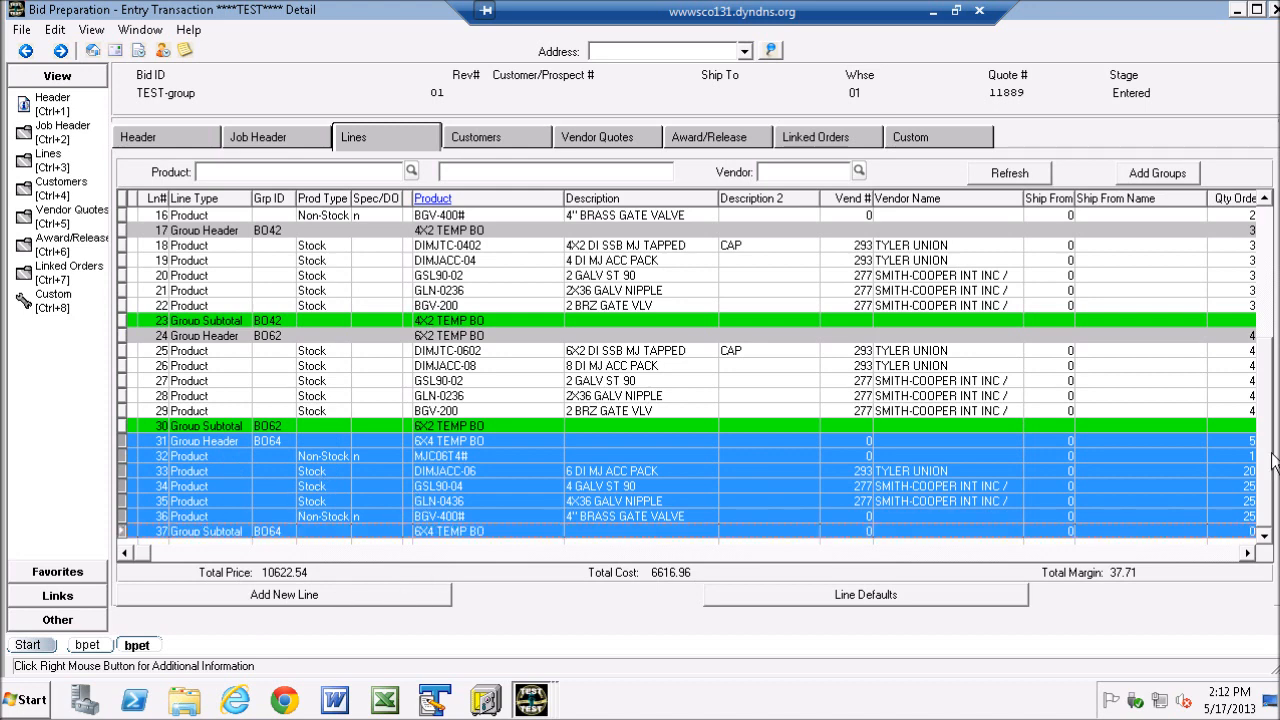
# - Start another product line and search the warehouse product lookup for Build on Demand Kits only
pyautogui.click(290, 595)
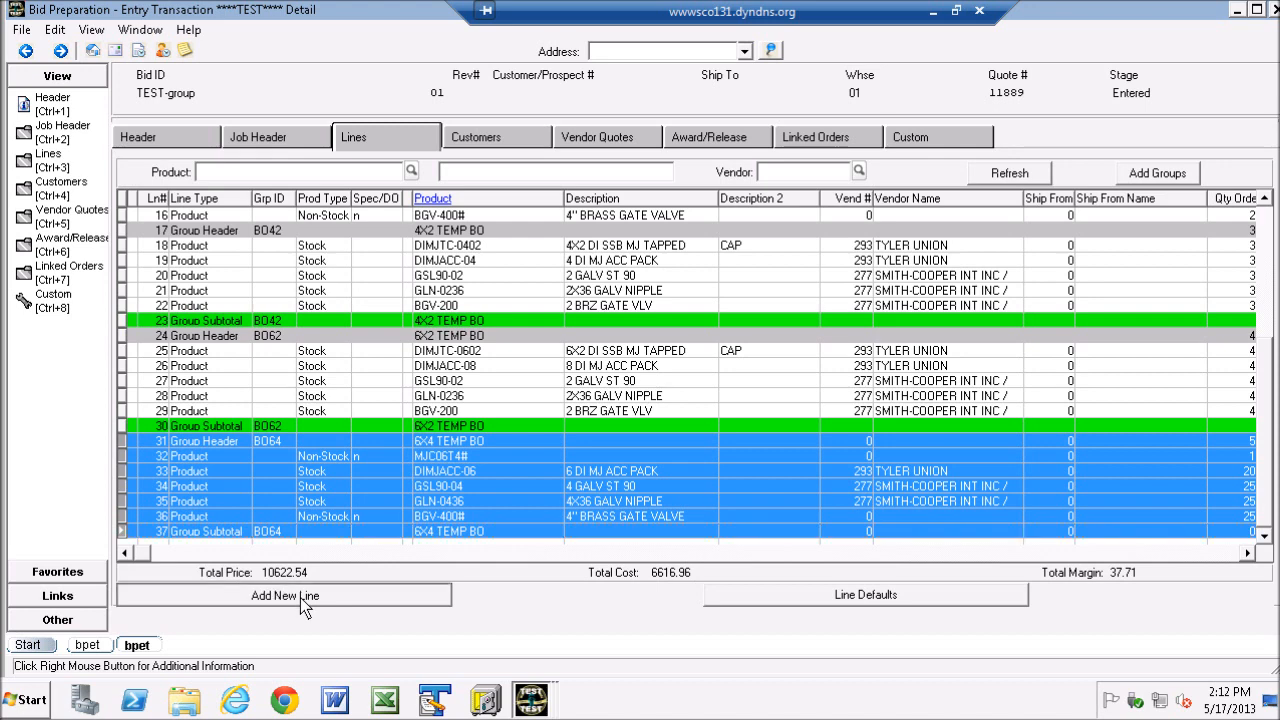
pyautogui.moveTo(566, 87); pyautogui.dragTo(750, 96)
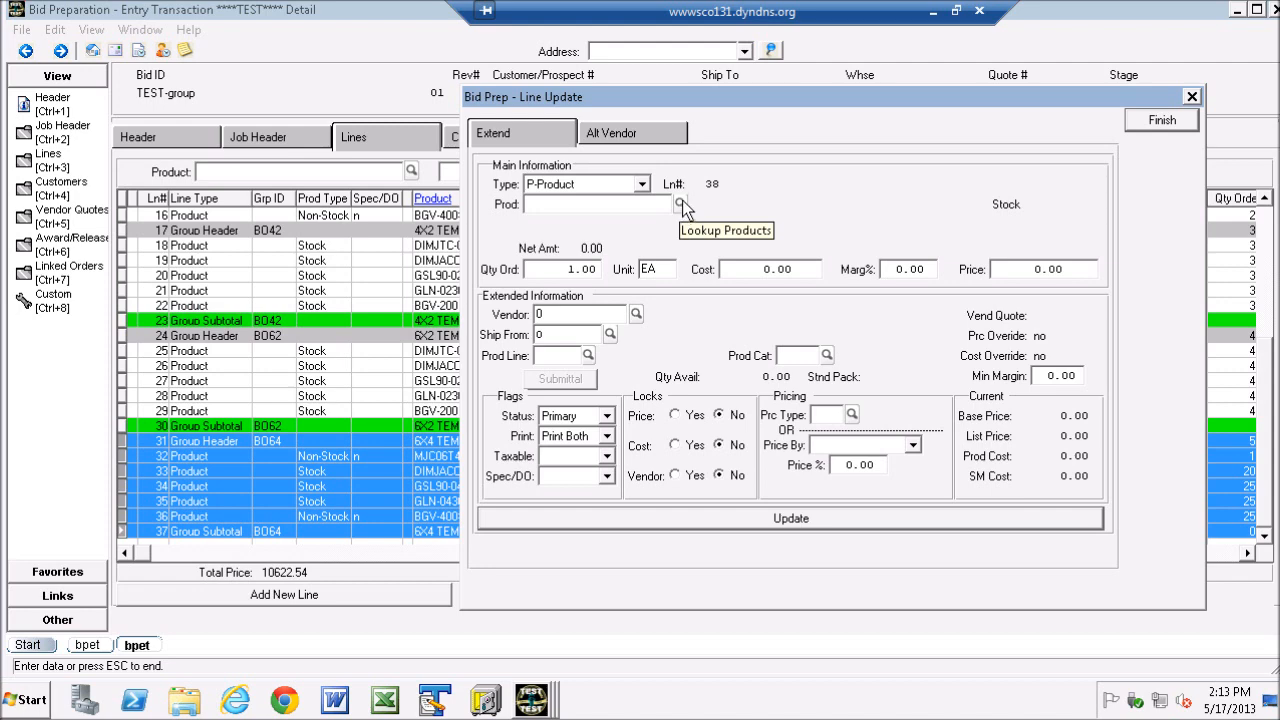
pyautogui.click(681, 204)
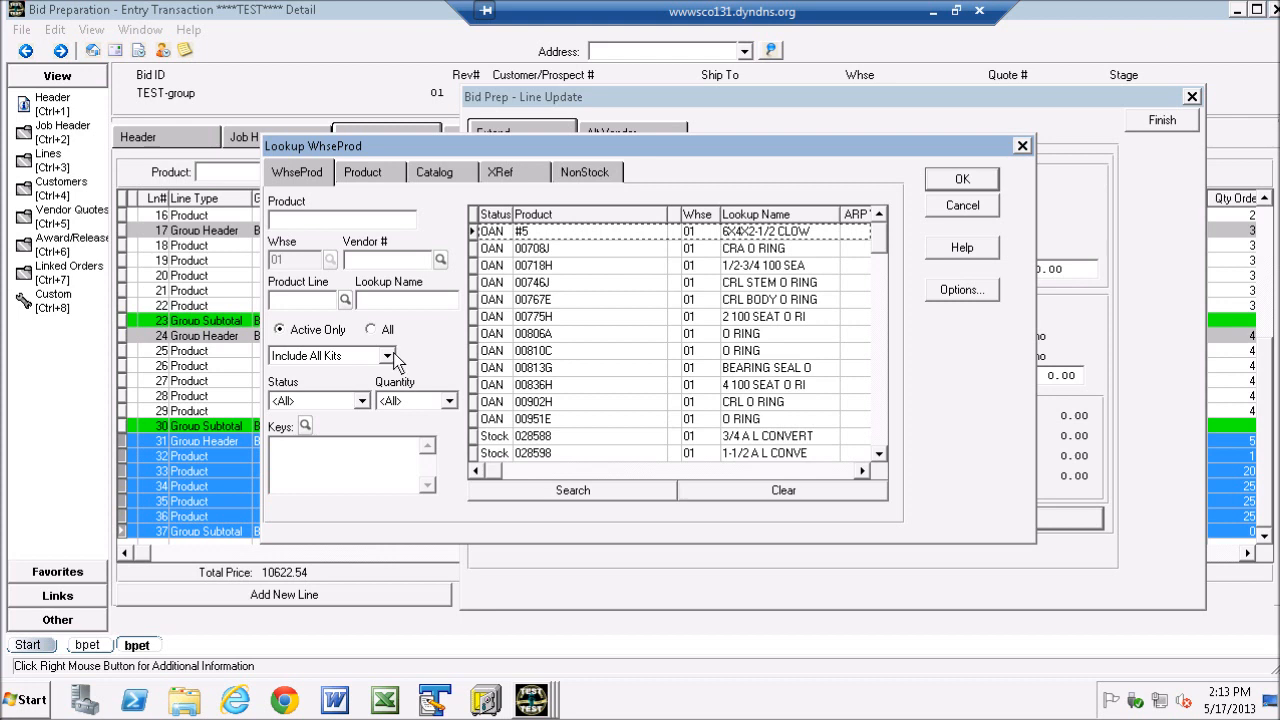
pyautogui.click(387, 357)
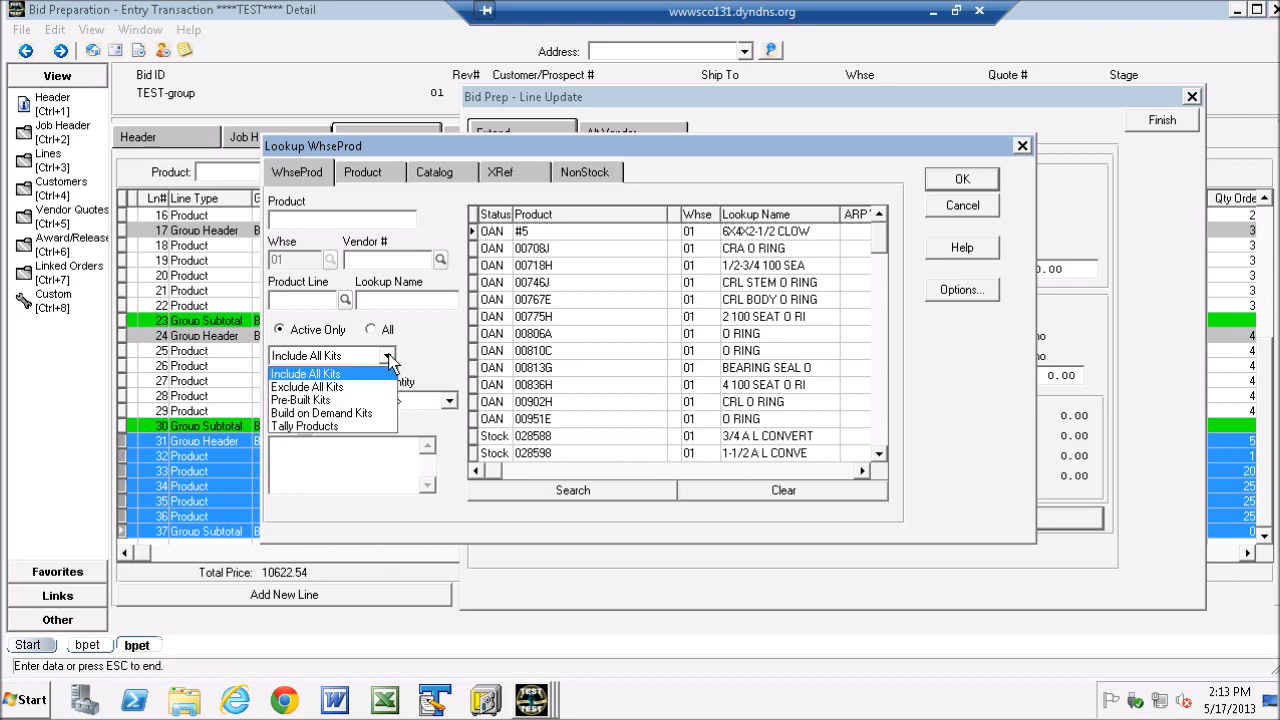
pyautogui.click(323, 414)
pyautogui.click(577, 492)
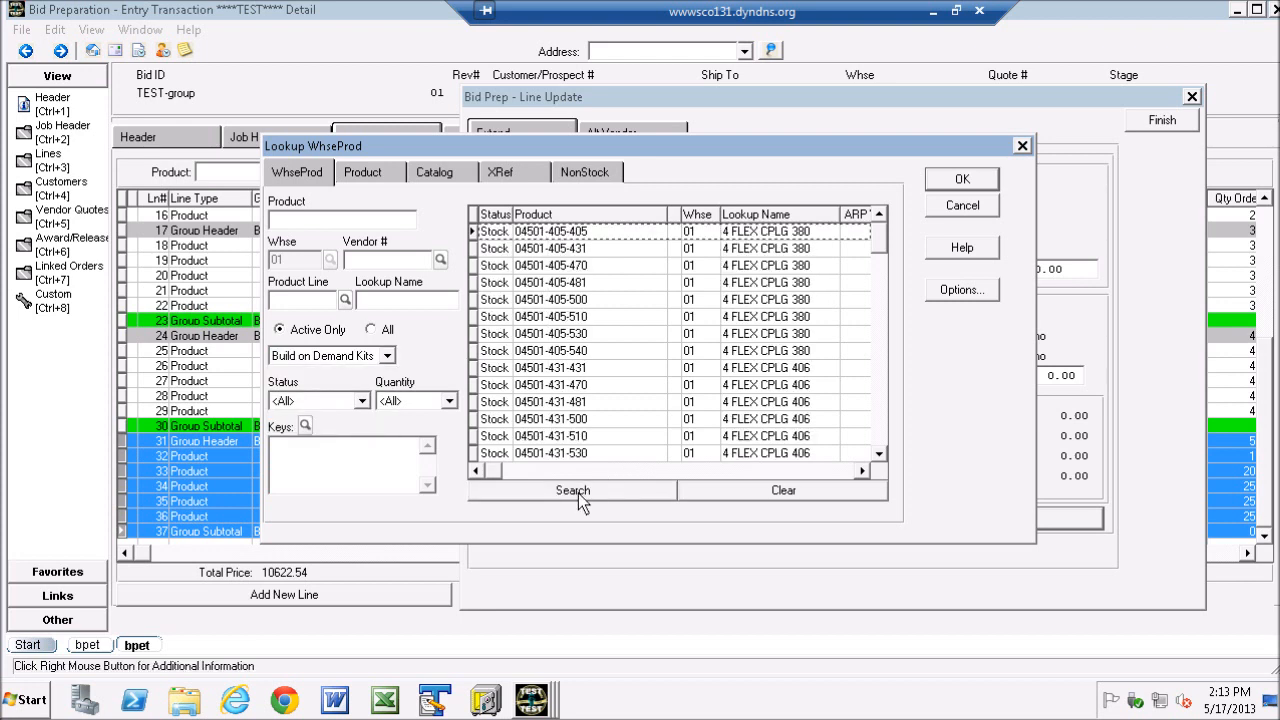
pyautogui.click(530, 236)
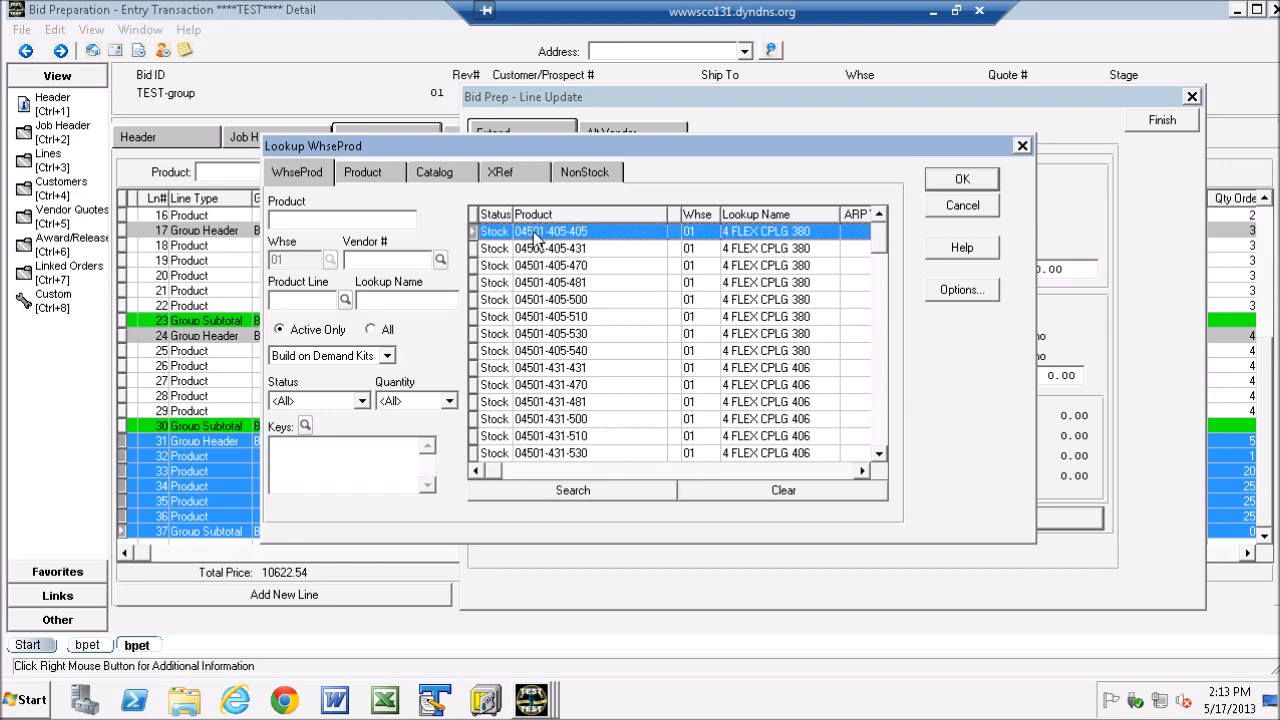
pyautogui.doubleClick(537, 240)
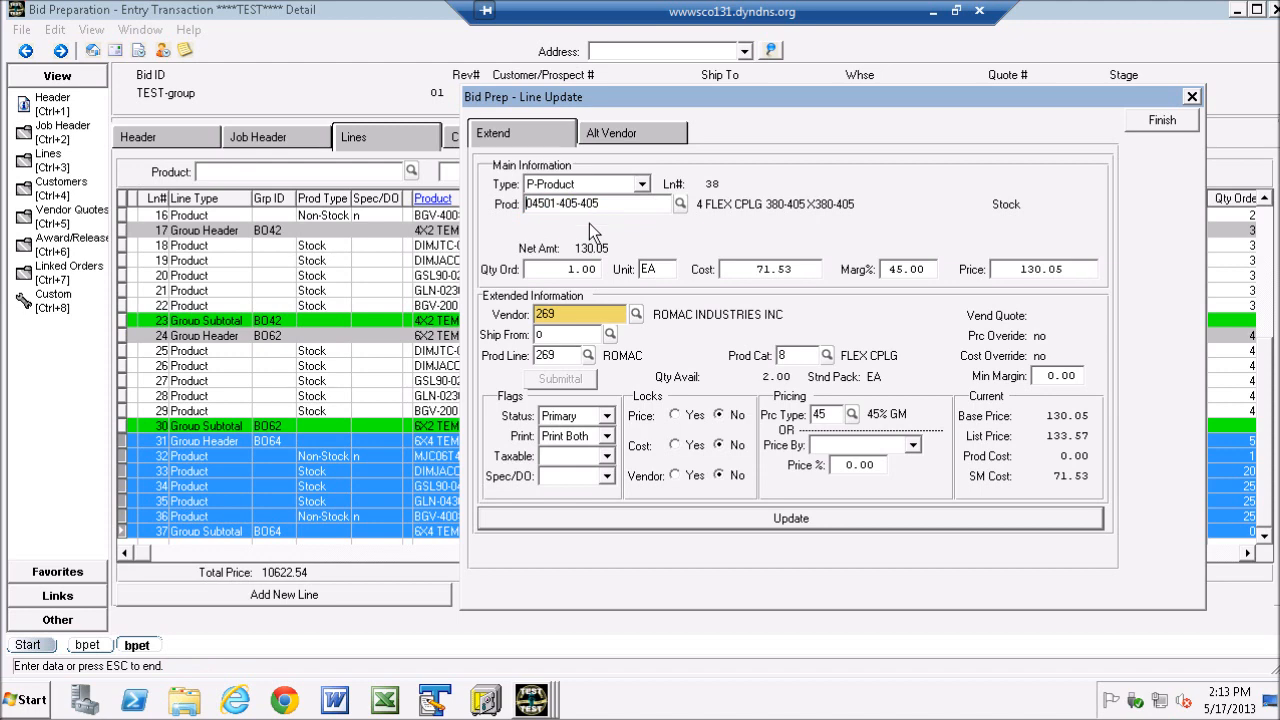
pyautogui.click(809, 517)
pyautogui.click(1162, 120)
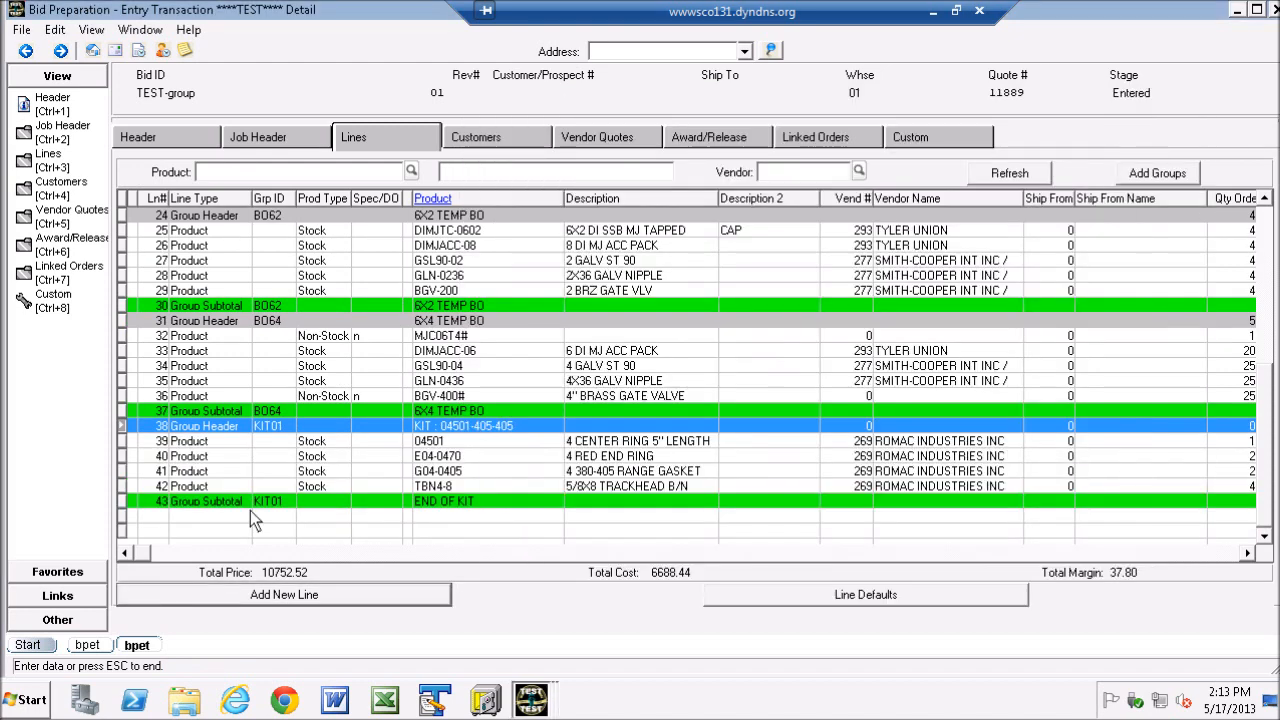
# - Examine the KIT01 block in the bid, from its group header through its component lines to the end of the kit
pyautogui.moveTo(125, 430); pyautogui.dragTo(125, 506)
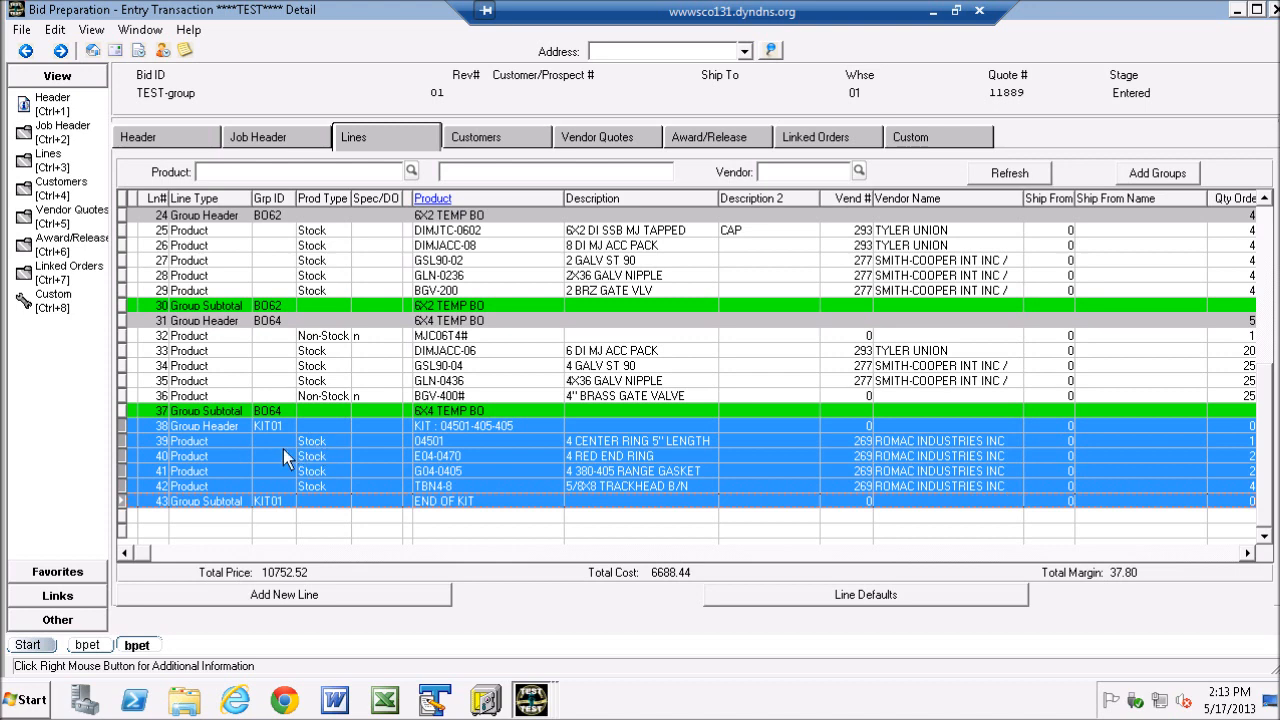
pyautogui.click(183, 442)
pyautogui.click(191, 457)
pyautogui.click(194, 472)
pyautogui.click(205, 488)
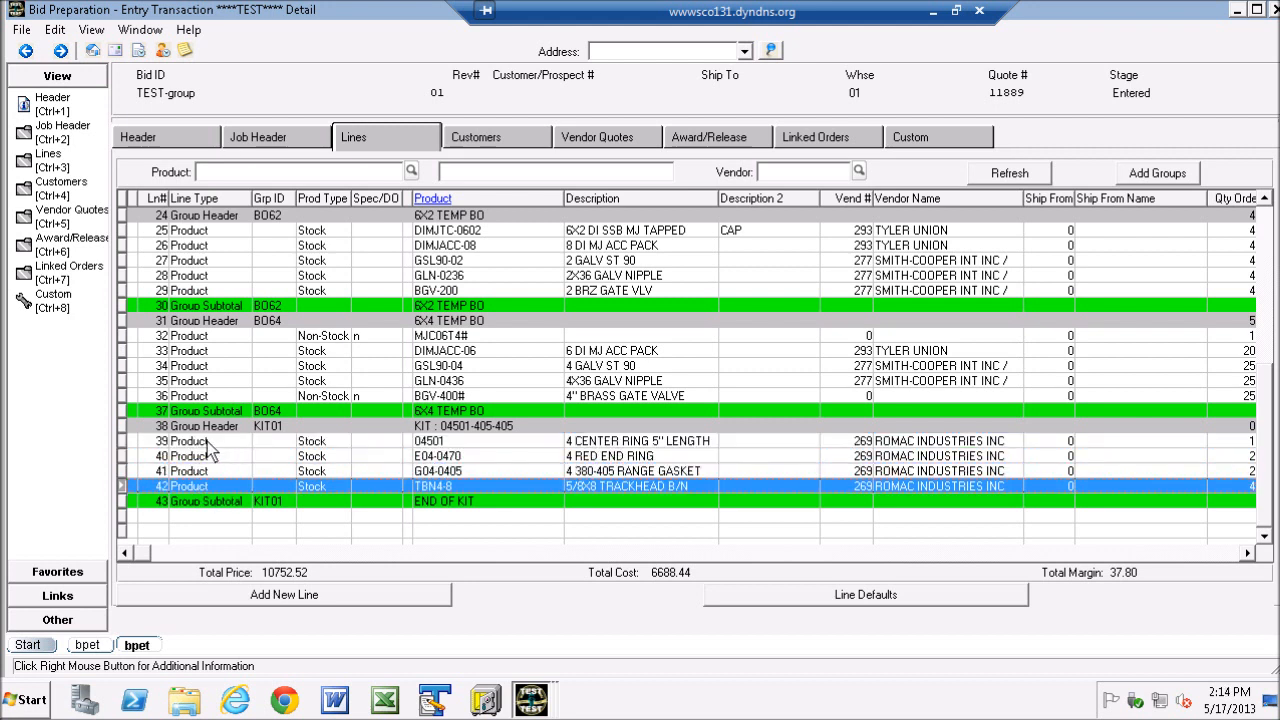
pyautogui.click(207, 441)
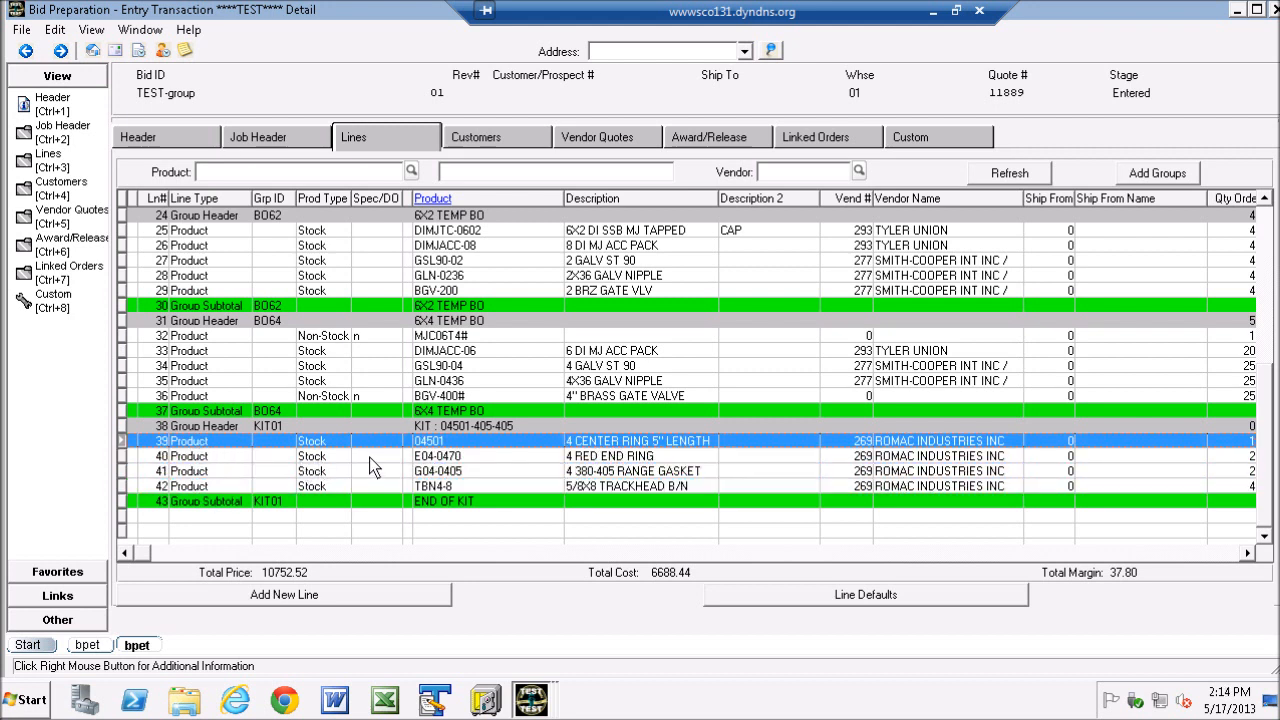